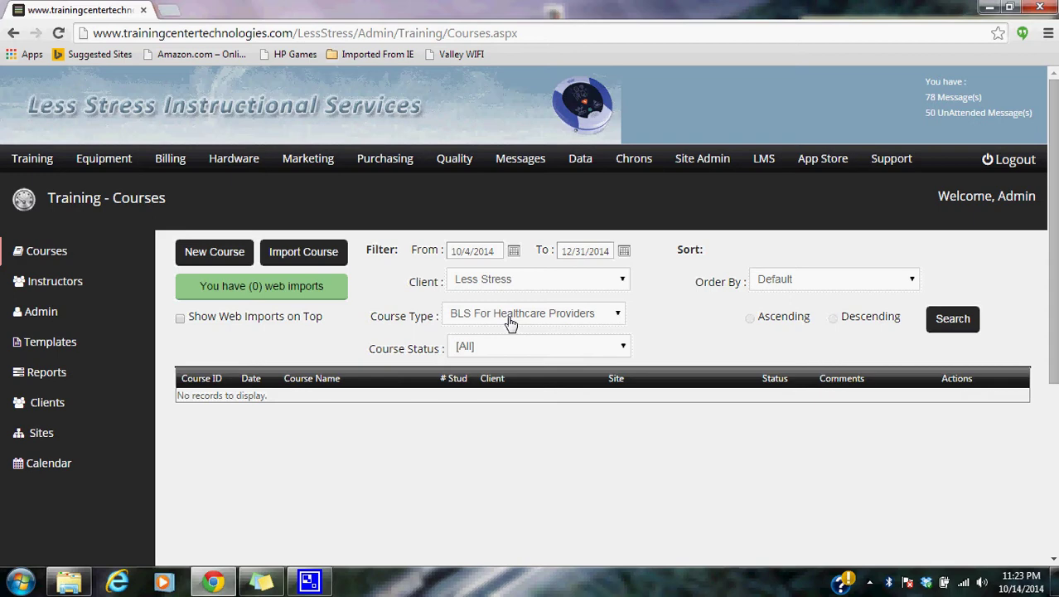
Start a new course with Less Stress as both the client and the site
left_click(214, 251)
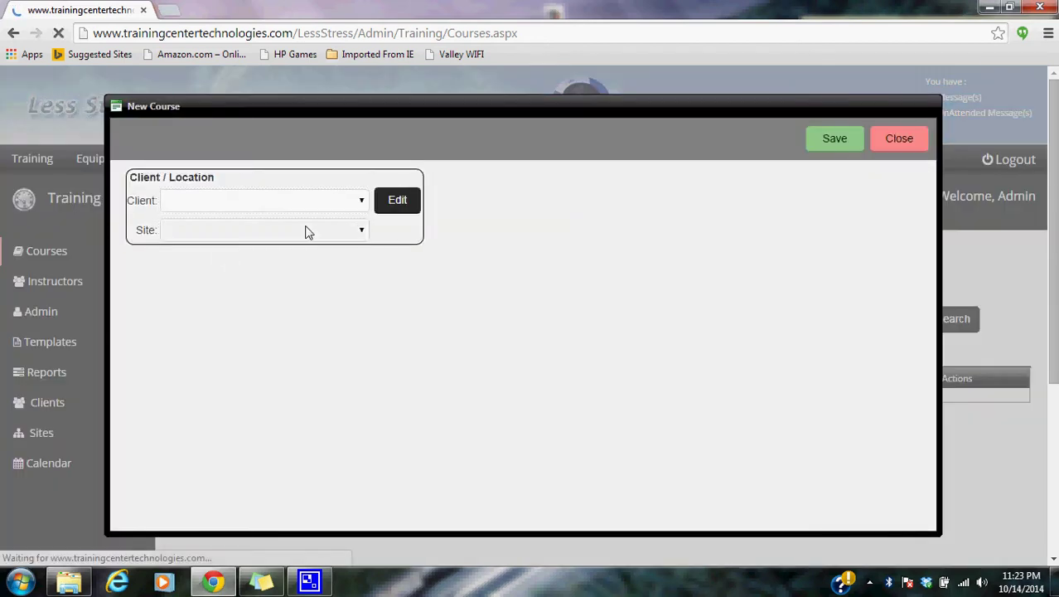
left_click(348, 208)
type("Less Stress")
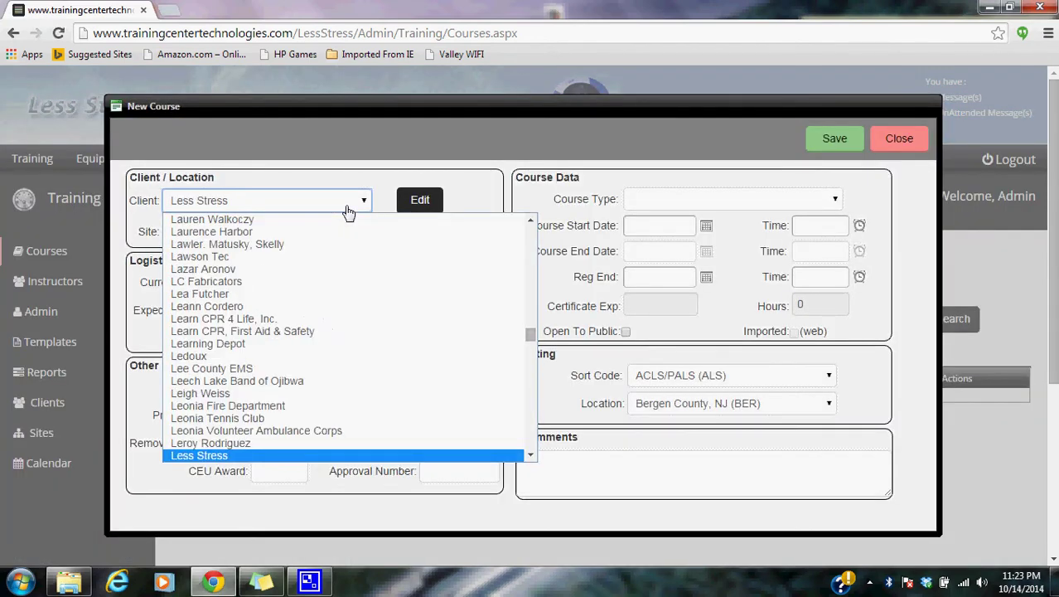
key("Return")
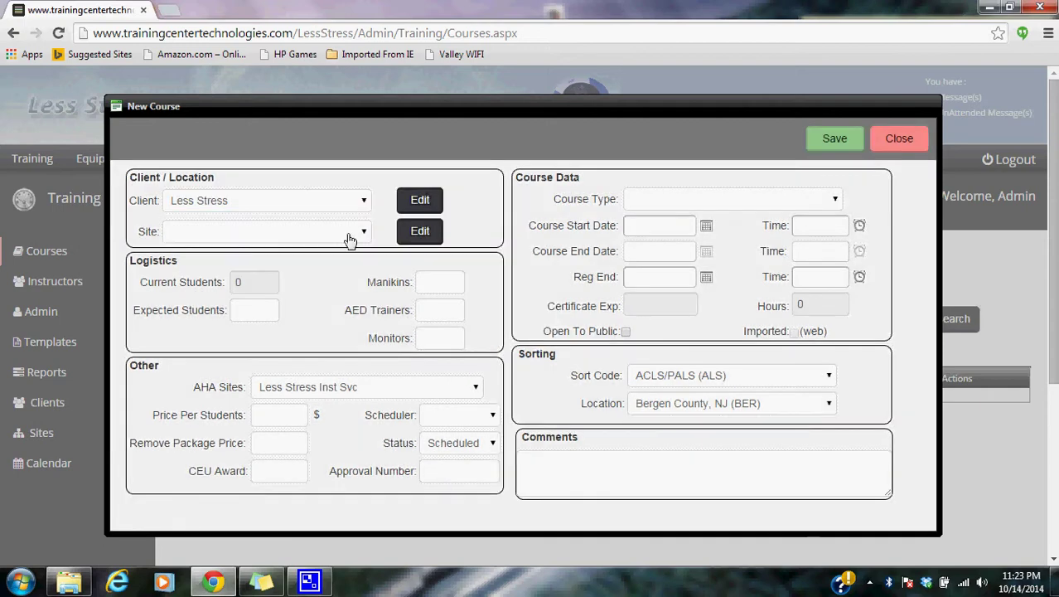
left_click(349, 235)
type("Less Stress")
key("Return")
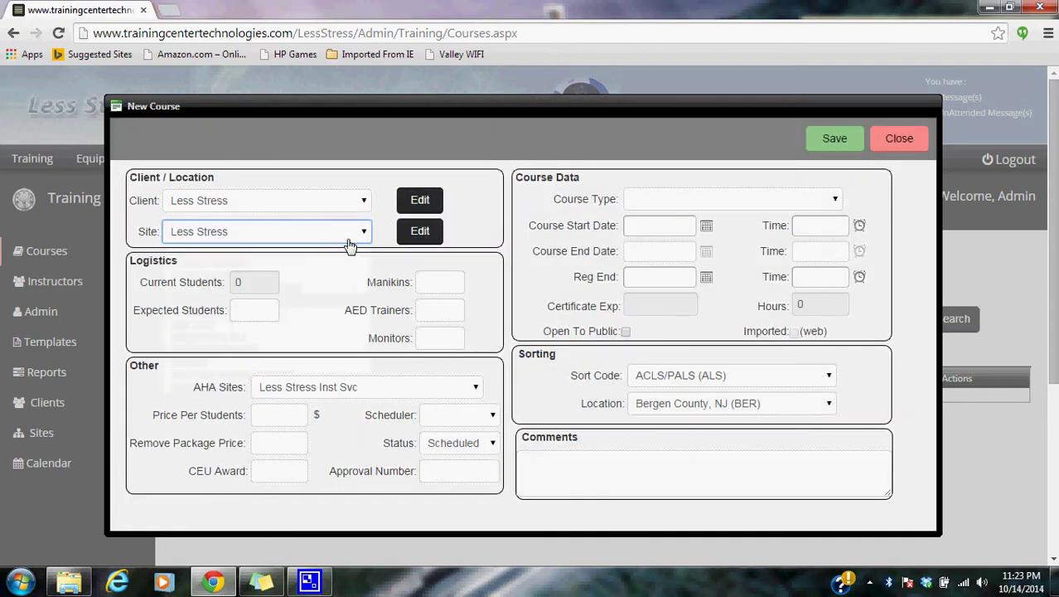
Set the course type to BLS For Healthcare Providers, starting 10/15/2014 at 9:00 AM
left_click(650, 204)
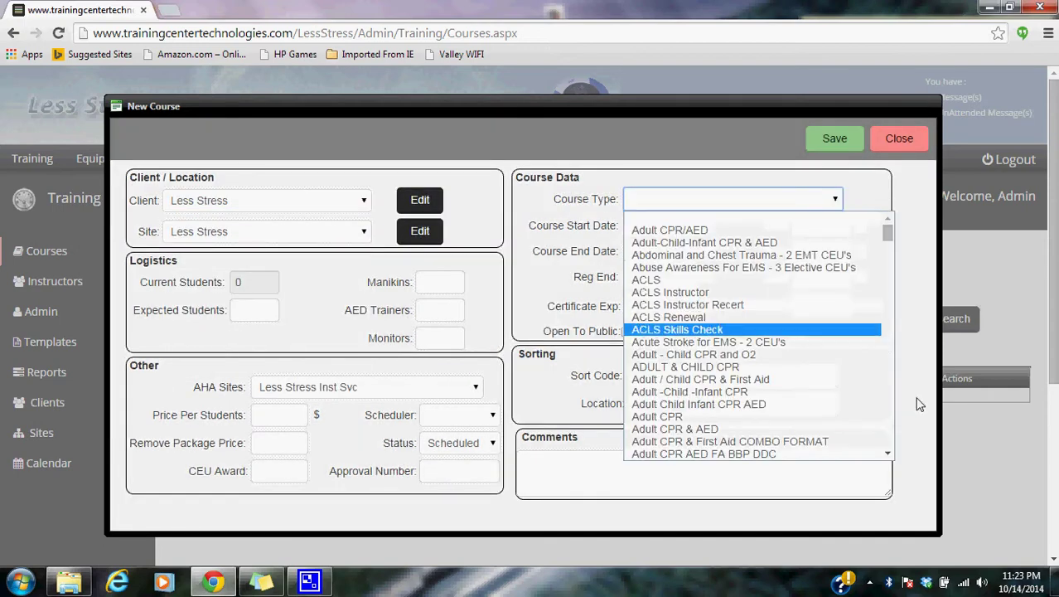
scroll(886, 408, "down", 10)
scroll(887, 408, "down", 3)
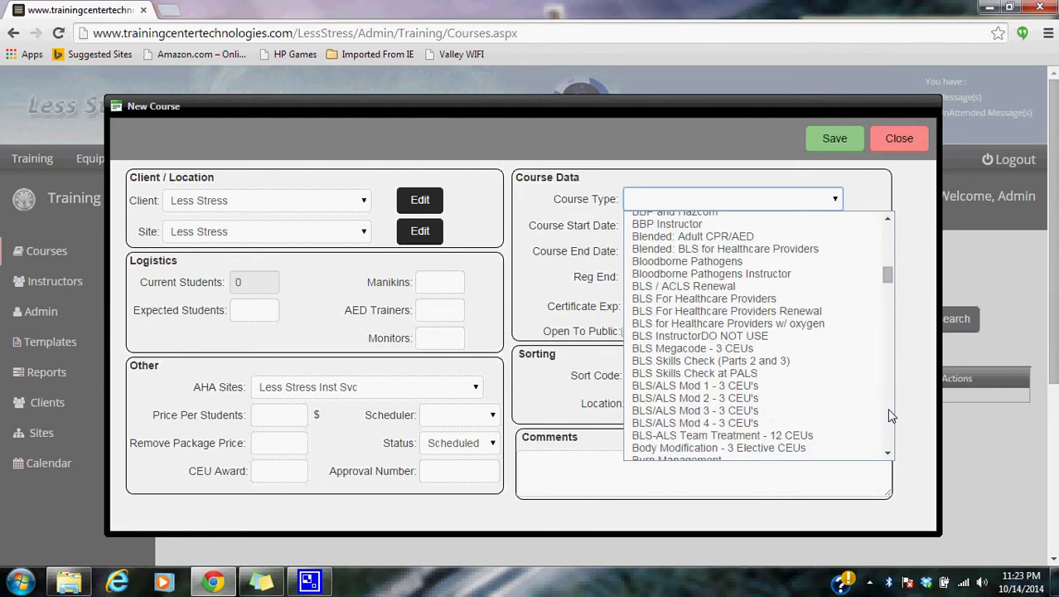
left_click(819, 299)
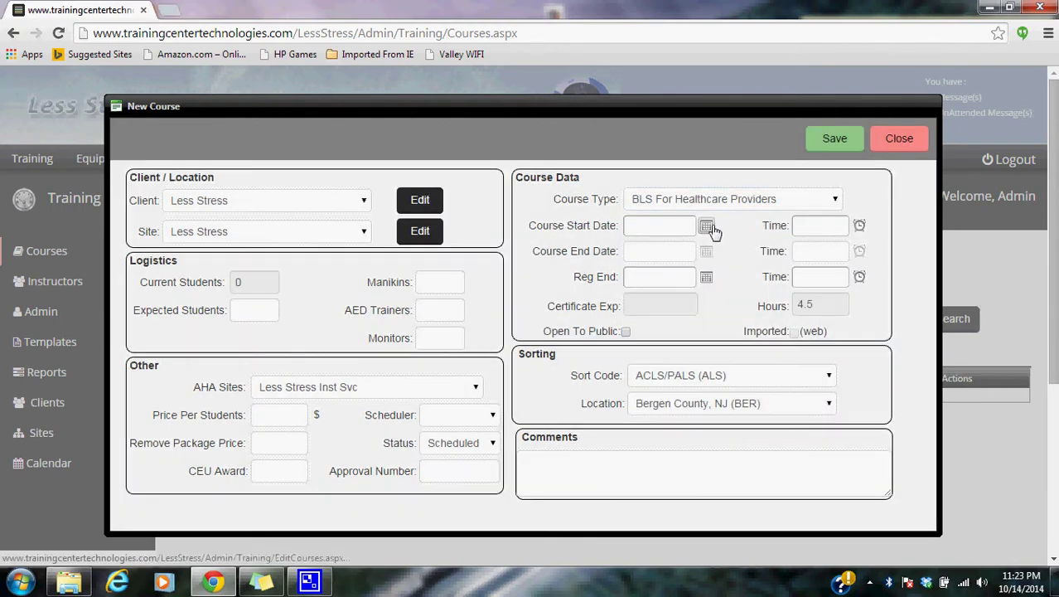
left_click(710, 227)
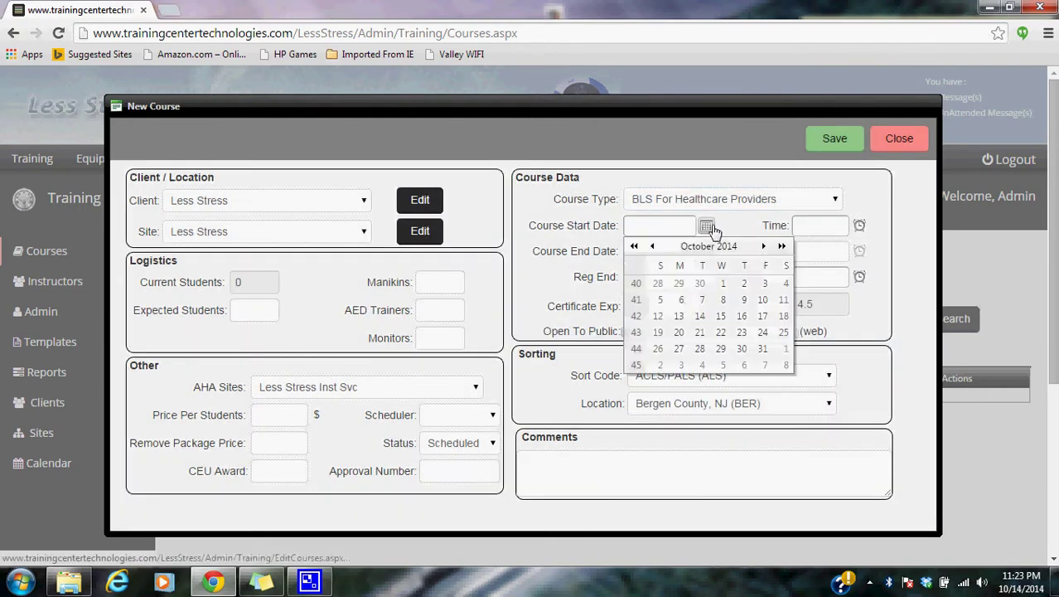
left_click(721, 316)
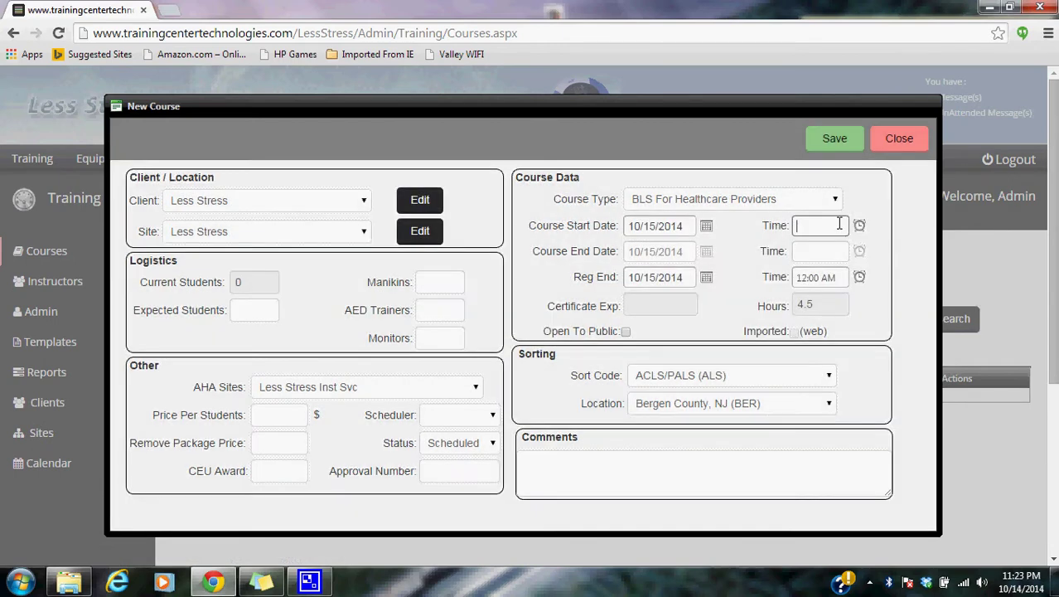
type("0900 AM")
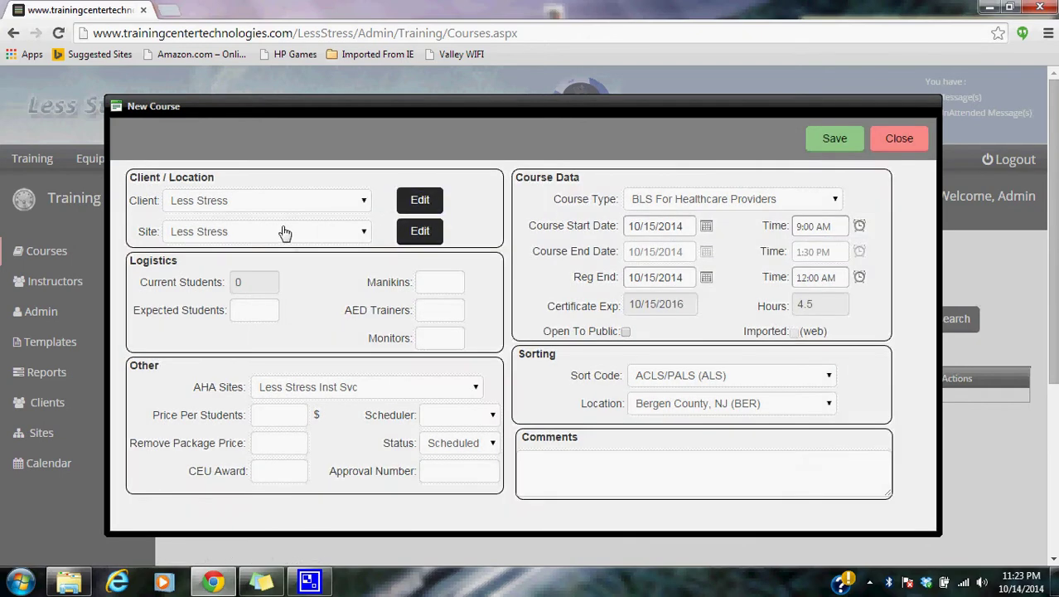
Set the price per student to 50 and the sort code to Basic Life Support (BLS)
left_click(284, 408)
type("50")
key("Tab")
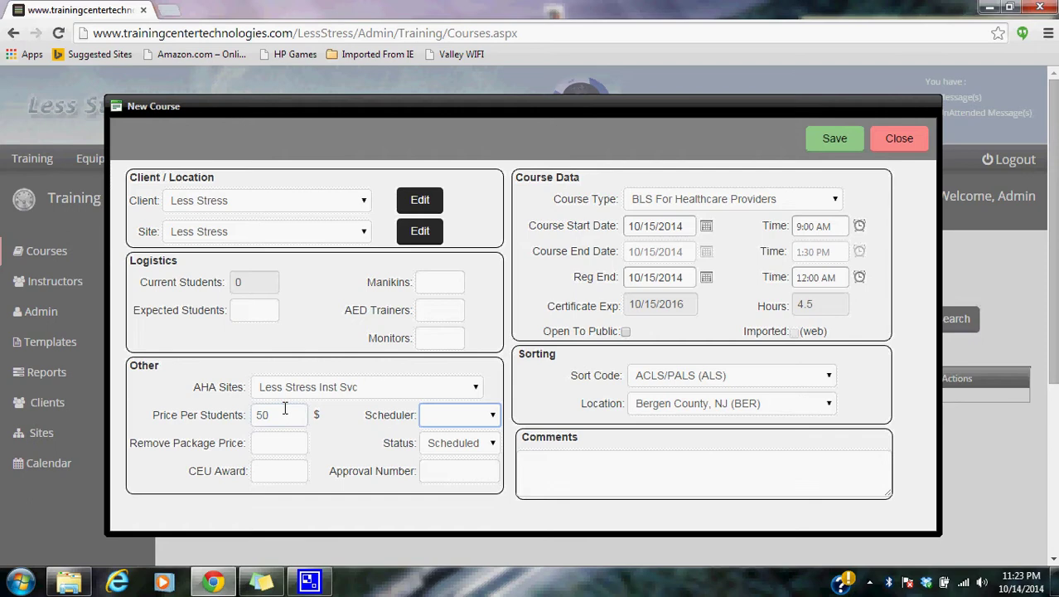
left_click(679, 382)
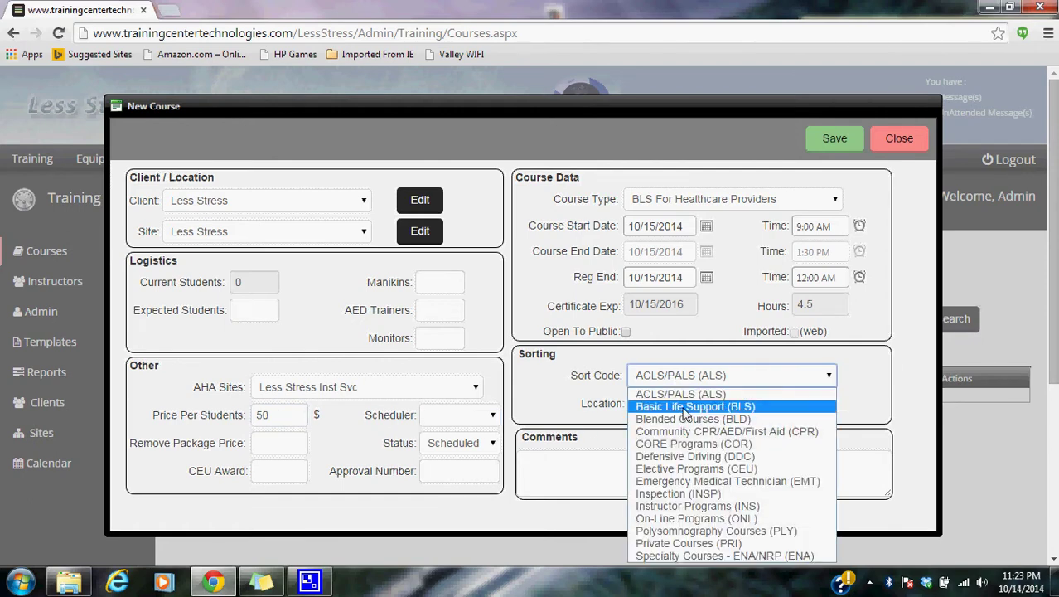
left_click(685, 408)
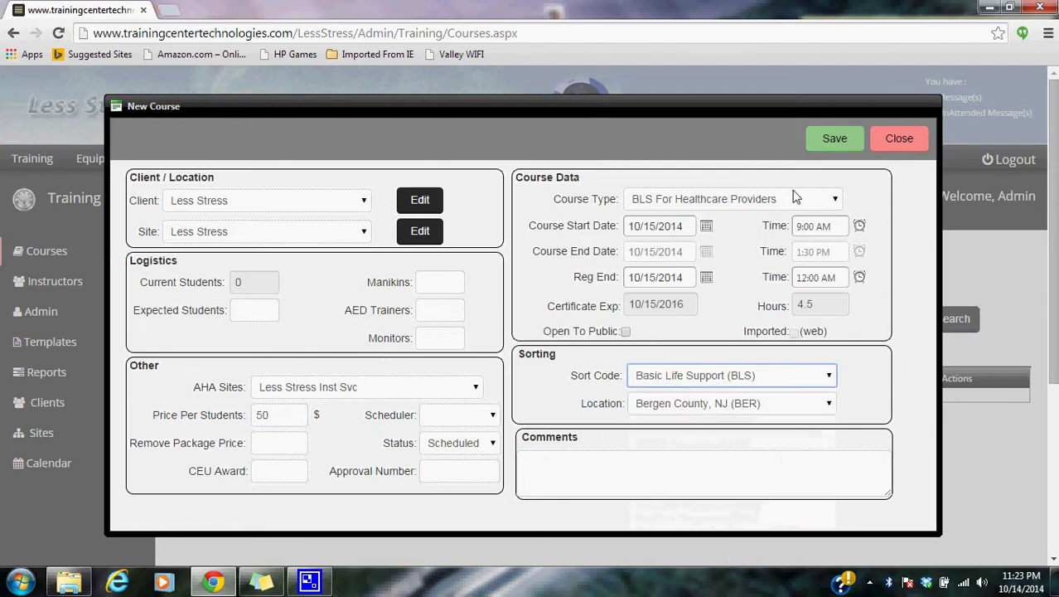
Save the new course, continue to its multi-session schedule, and close both windows with the single session kept
left_click(831, 139)
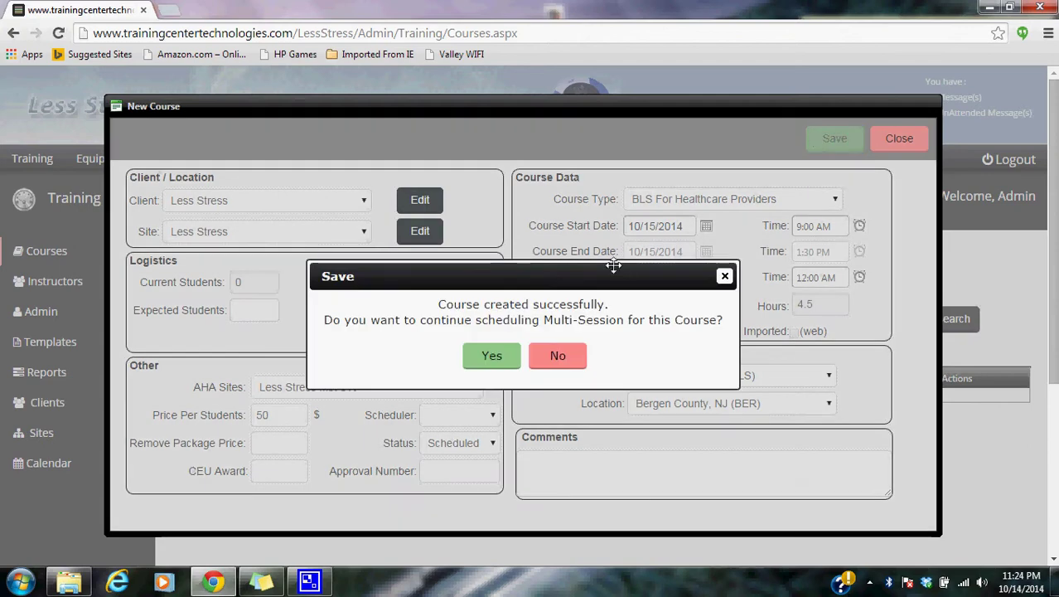
left_click(492, 356)
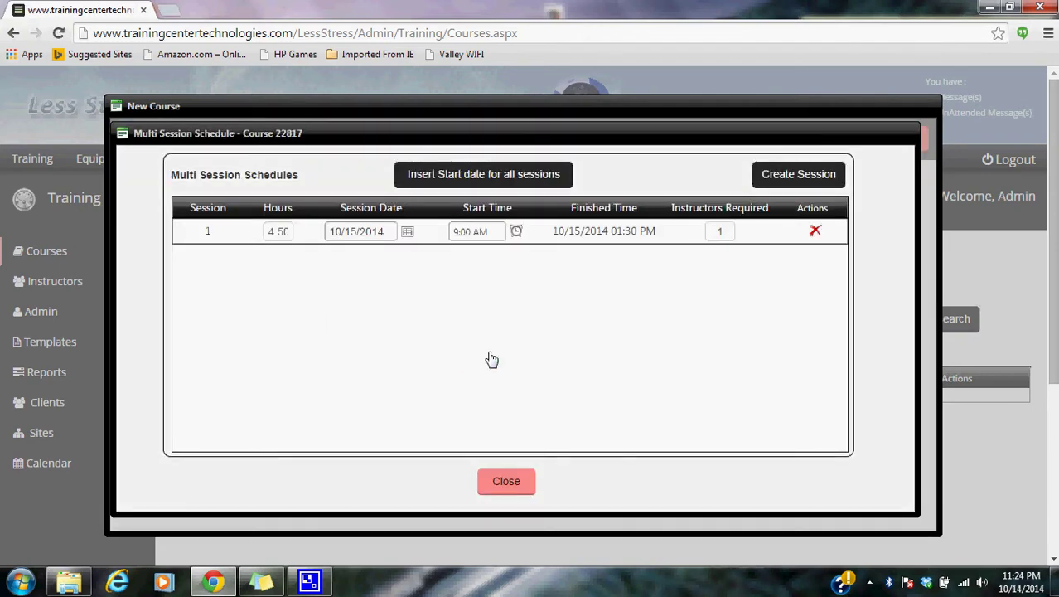
left_click(516, 483)
left_click(891, 140)
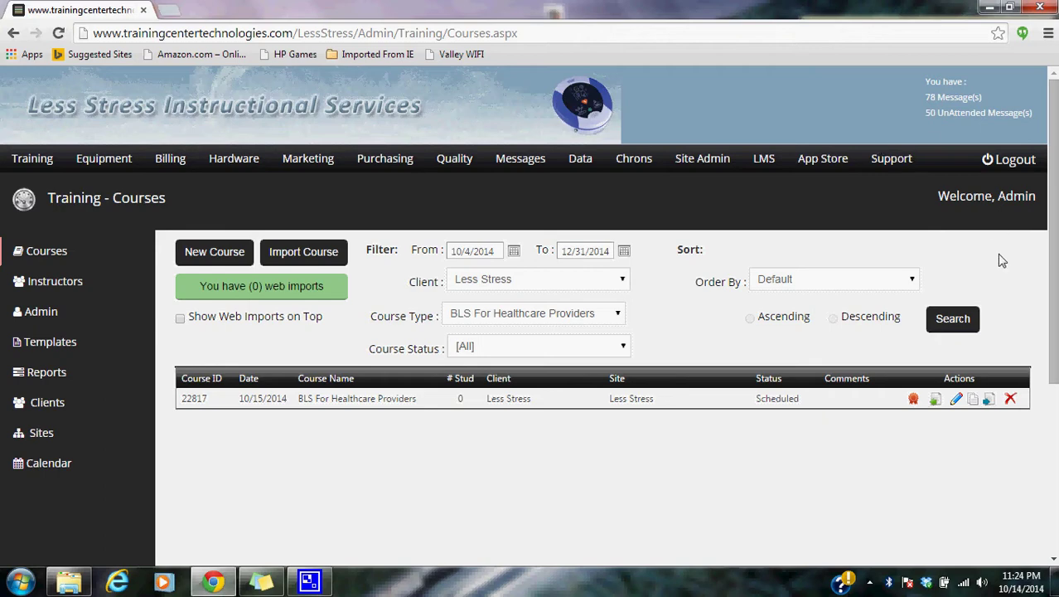
Clone the BLS For Healthcare Providers course into 4 copies
left_click(972, 400)
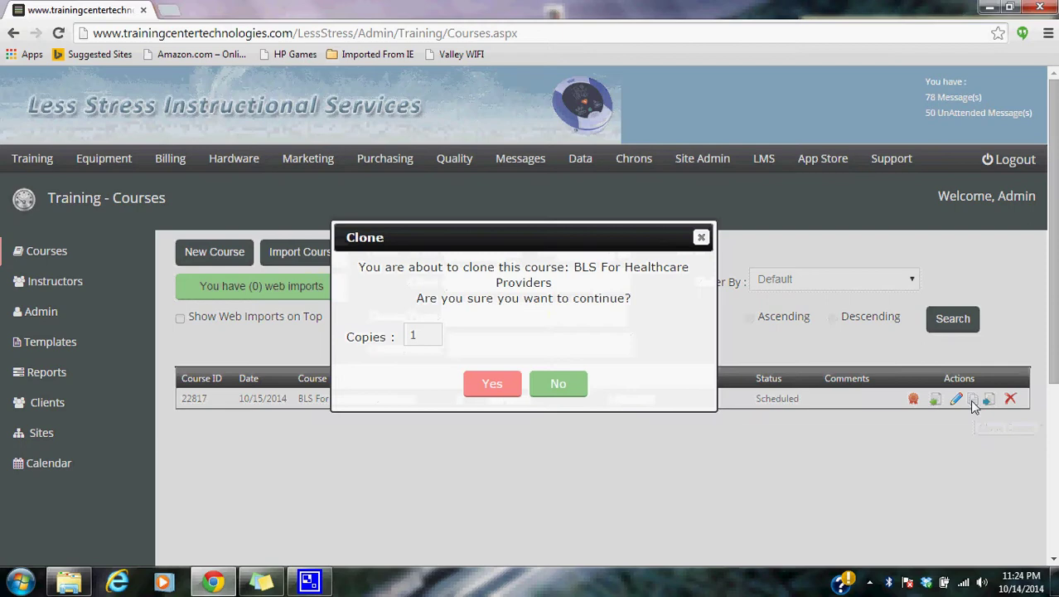
double_click(434, 334)
type("4")
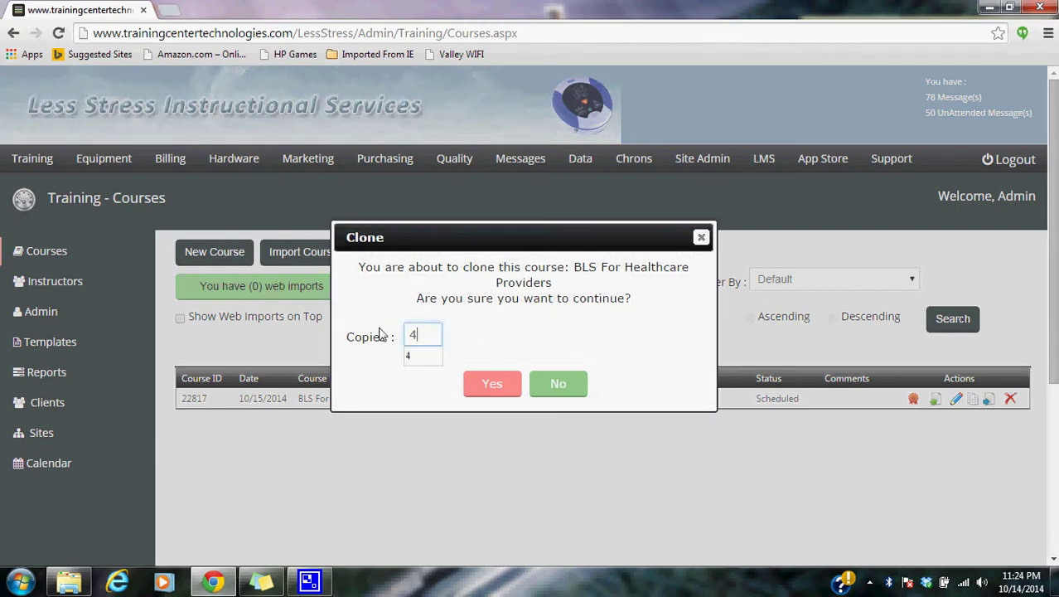
left_click(490, 385)
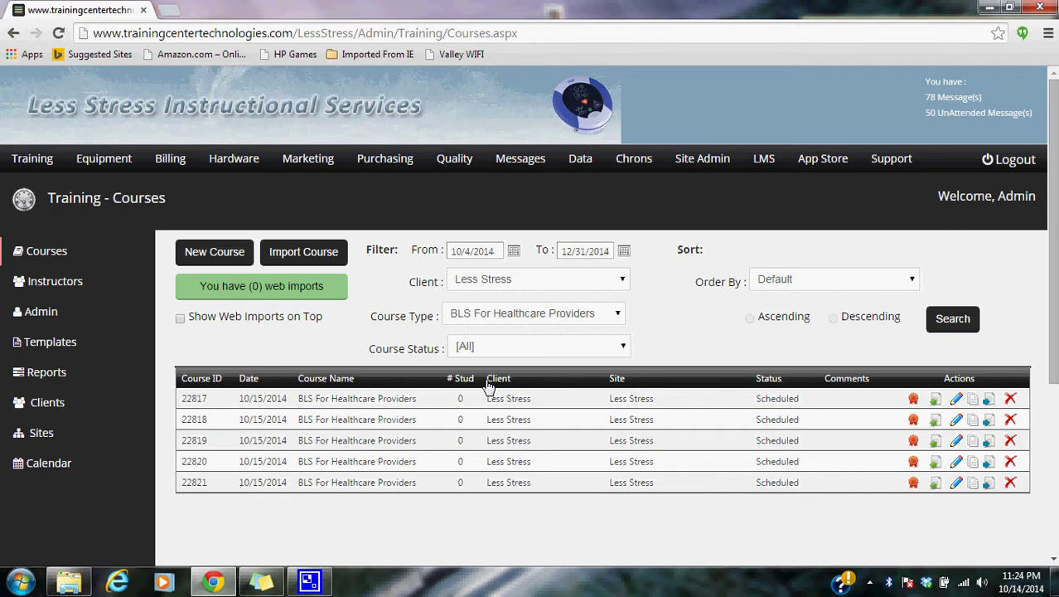
Open course 22820 for editing and set its start date to 10/22/2014
left_click(955, 461)
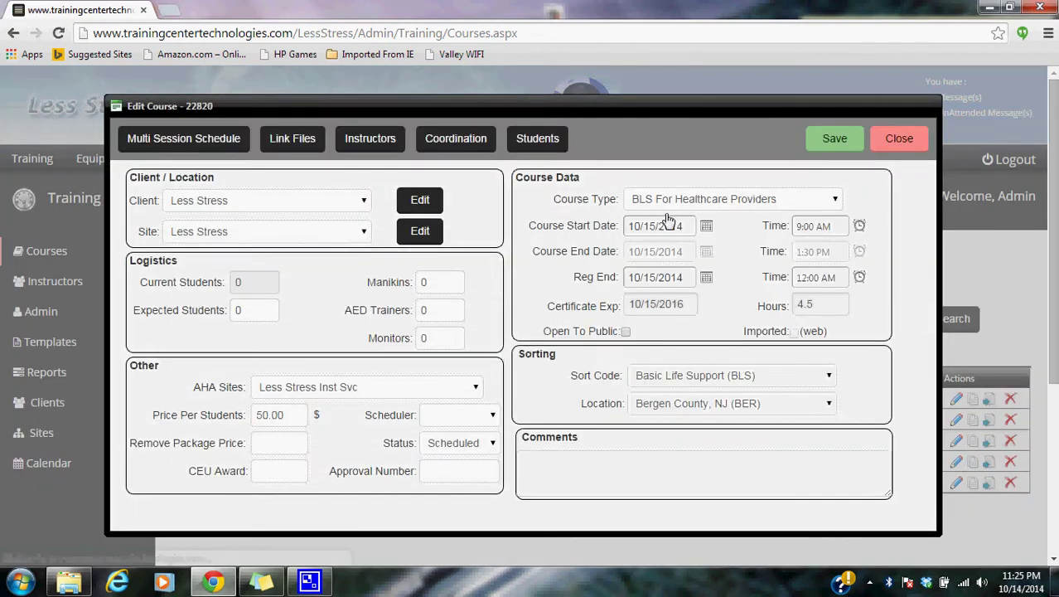
left_click(665, 220)
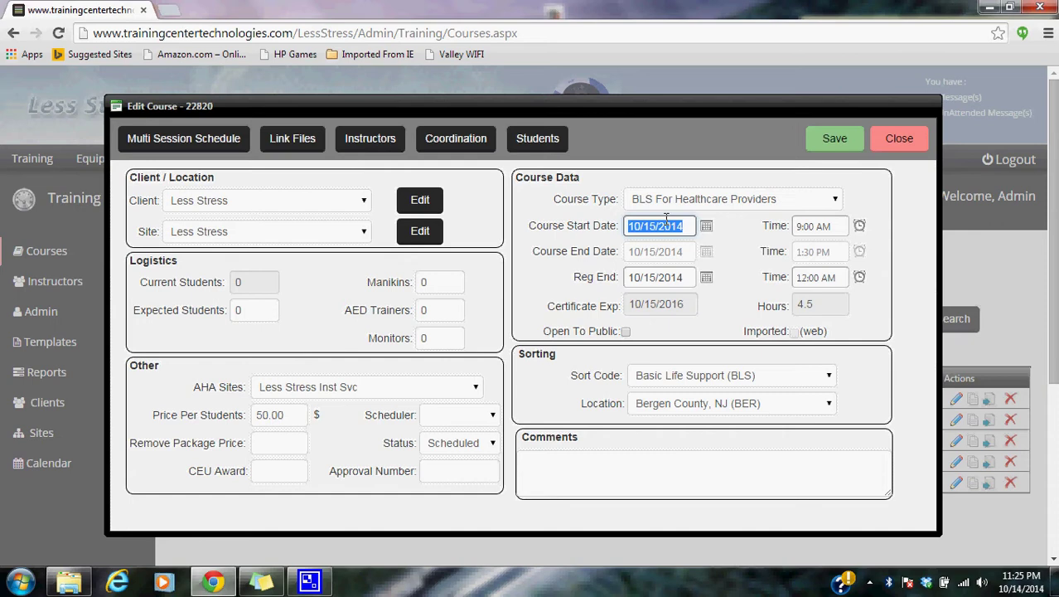
type("102214")
key("Tab")
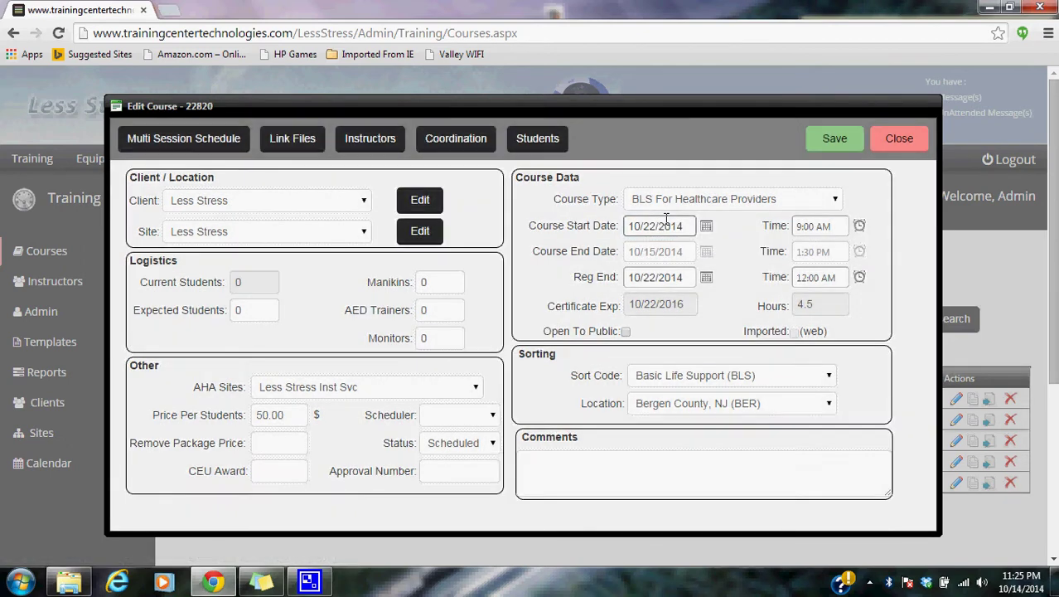
Set session 1 of course 22820 to 10/22/2014 in the multi-session schedule and save the course
left_click(186, 151)
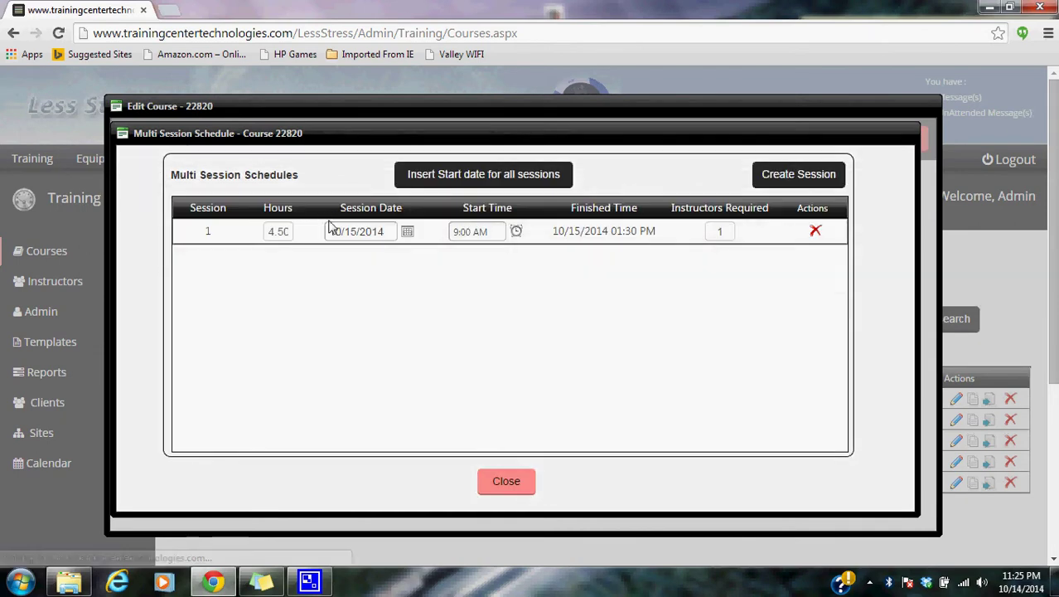
left_click(338, 232)
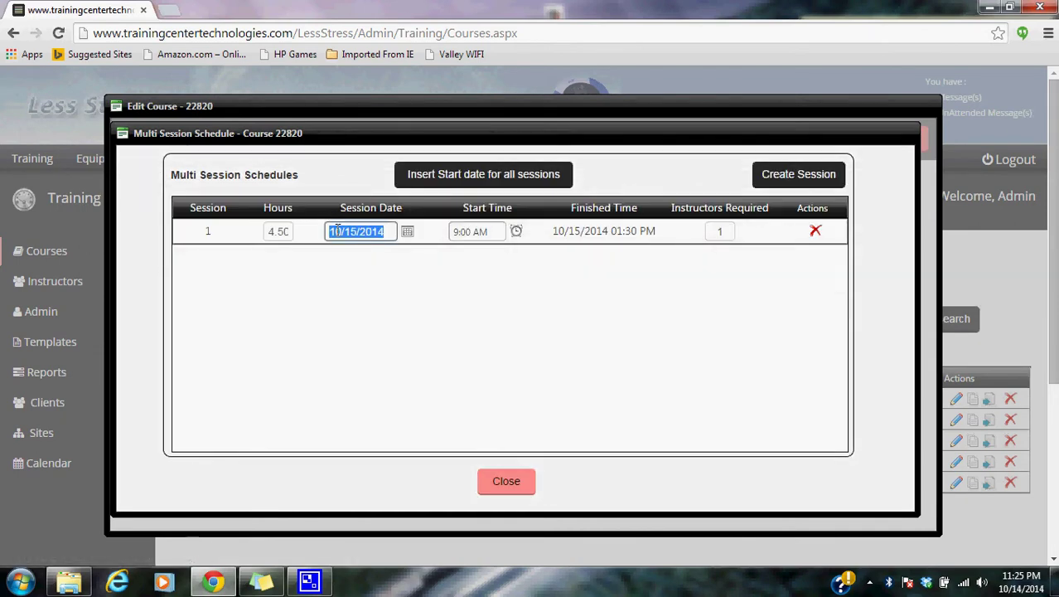
type("102214")
key("Tab")
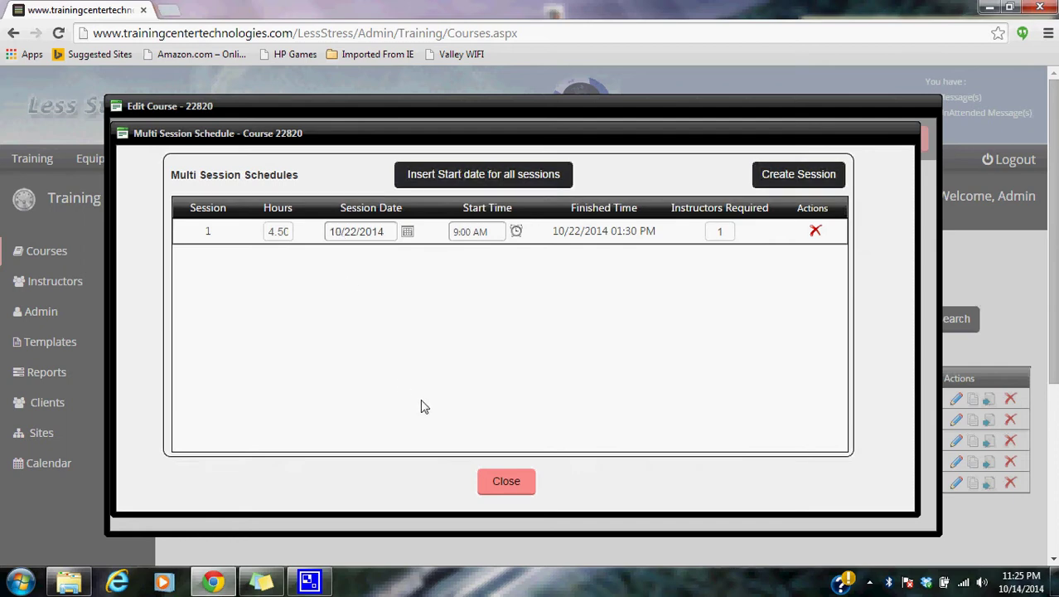
left_click(500, 481)
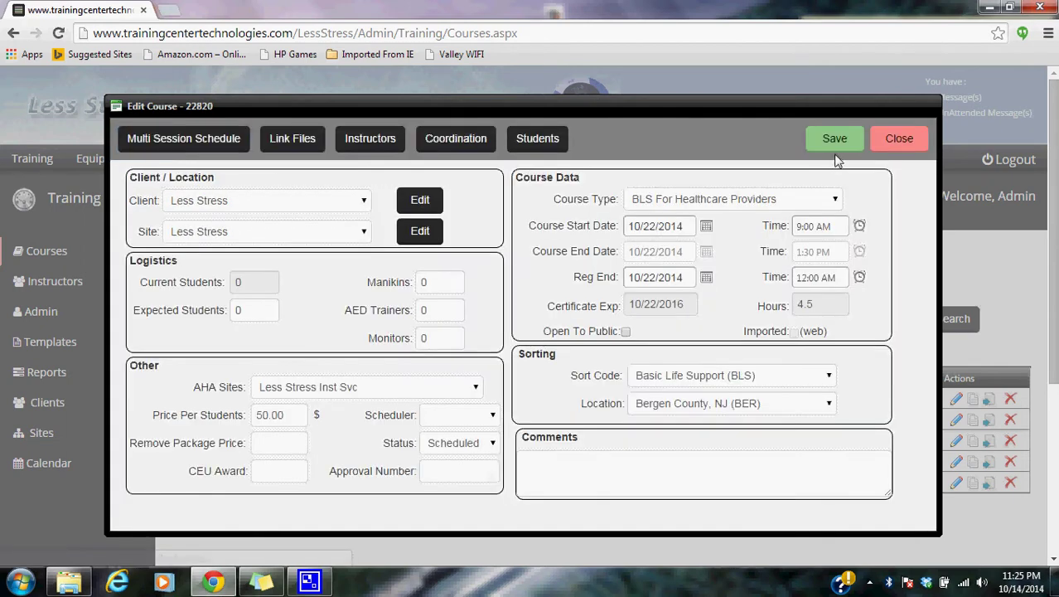
left_click(834, 142)
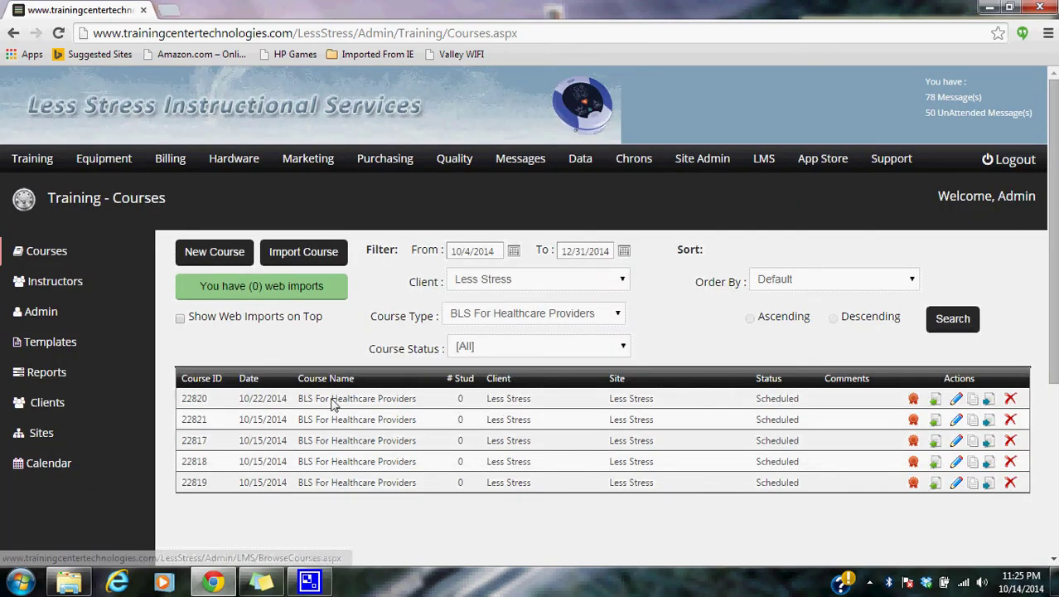
left_click_drag(288, 399, 255, 407)
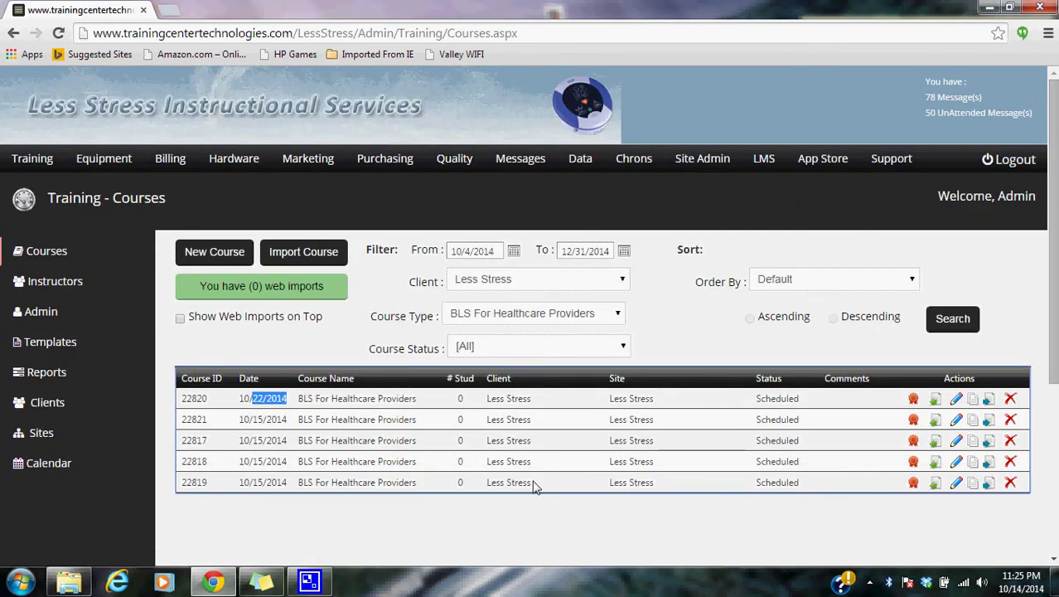
Open course 22821 for editing and set its start date to 10/29/2014
left_click(956, 421)
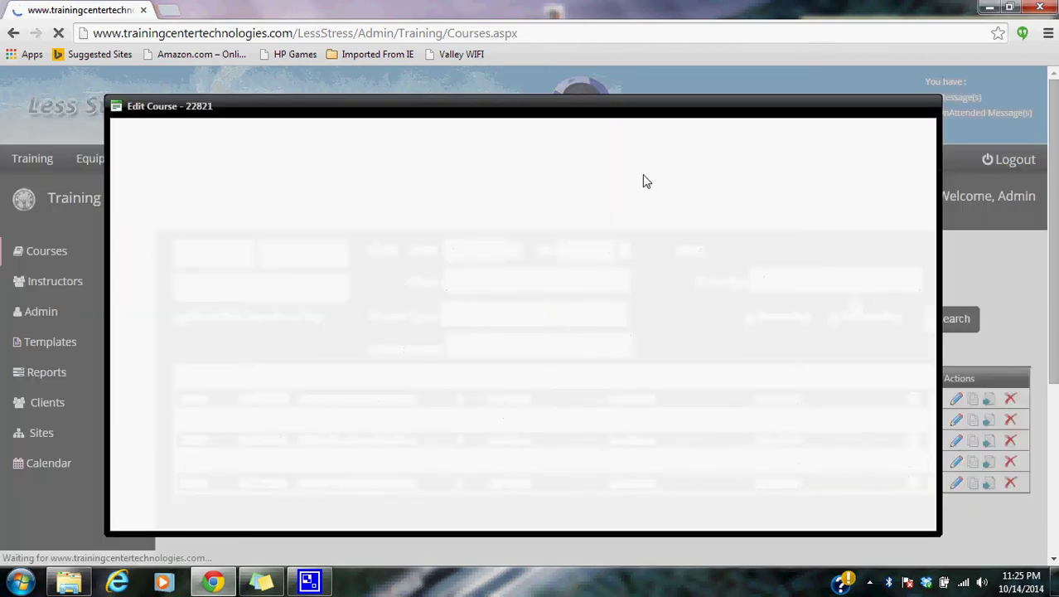
triple_click(659, 233)
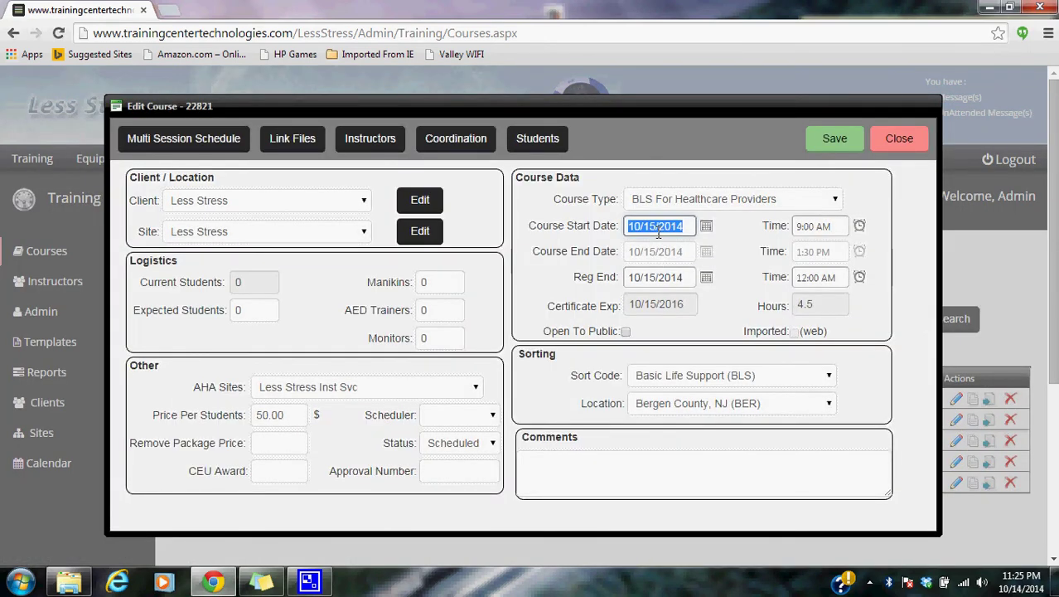
type("10/29/2014")
key("Tab")
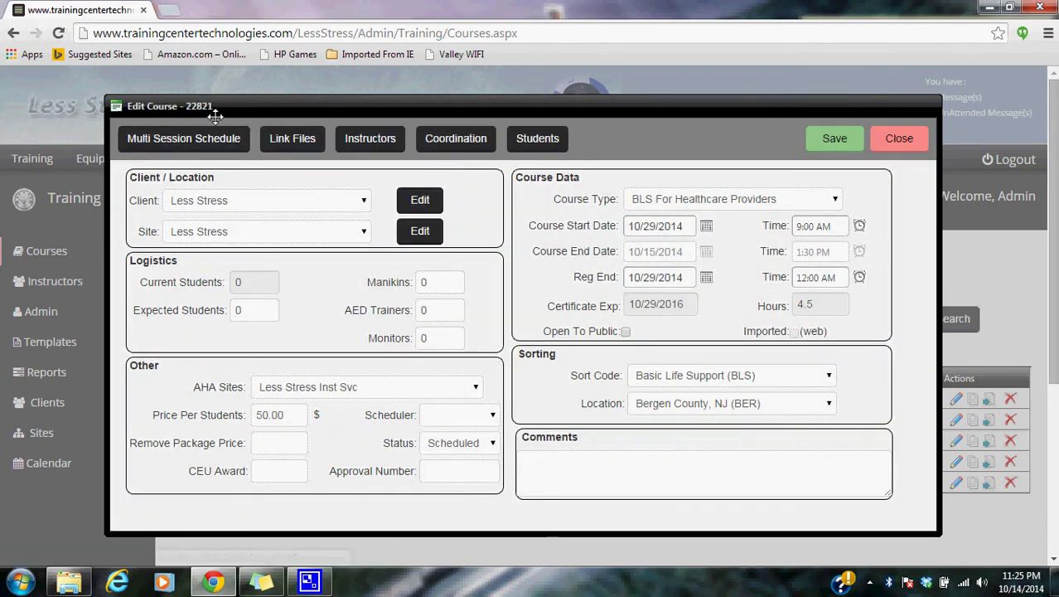
Set session 1 of course 22821 to 10/29/2014 in the multi-session schedule and save the course
left_click(184, 137)
triple_click(342, 233)
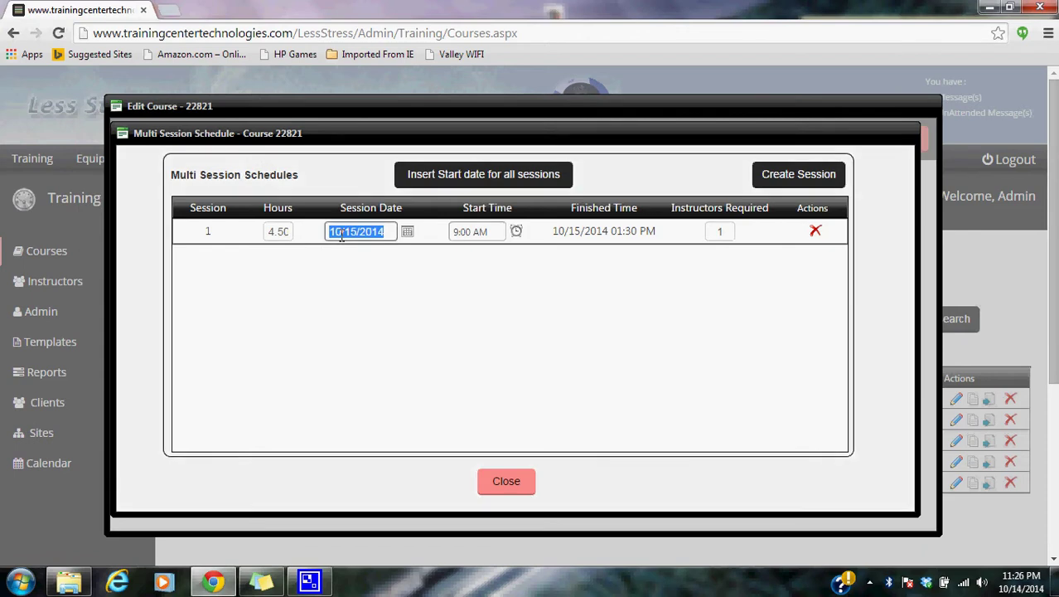
type("10292014")
key("Tab")
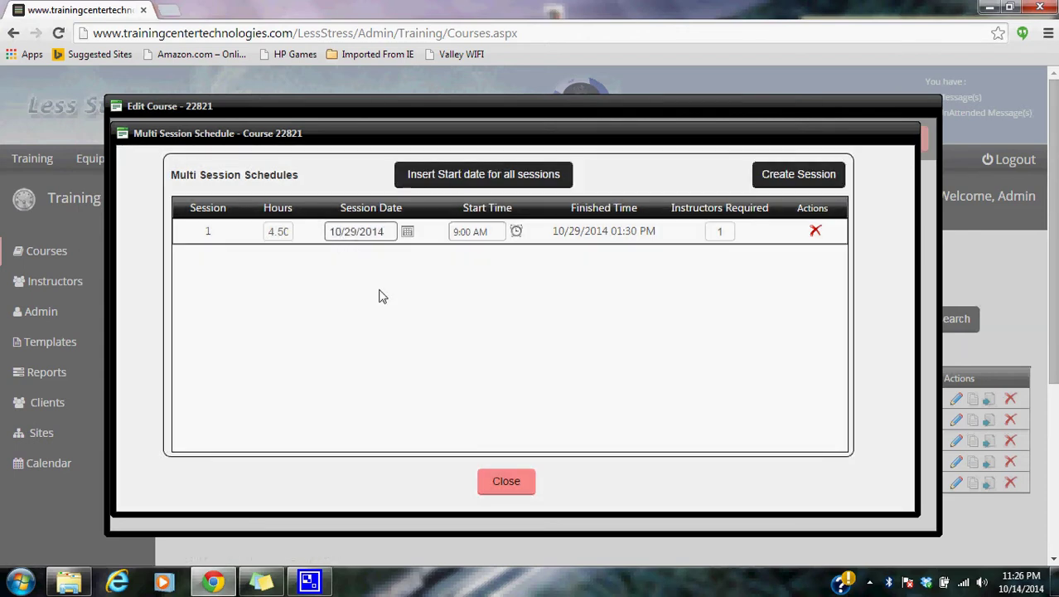
left_click(505, 480)
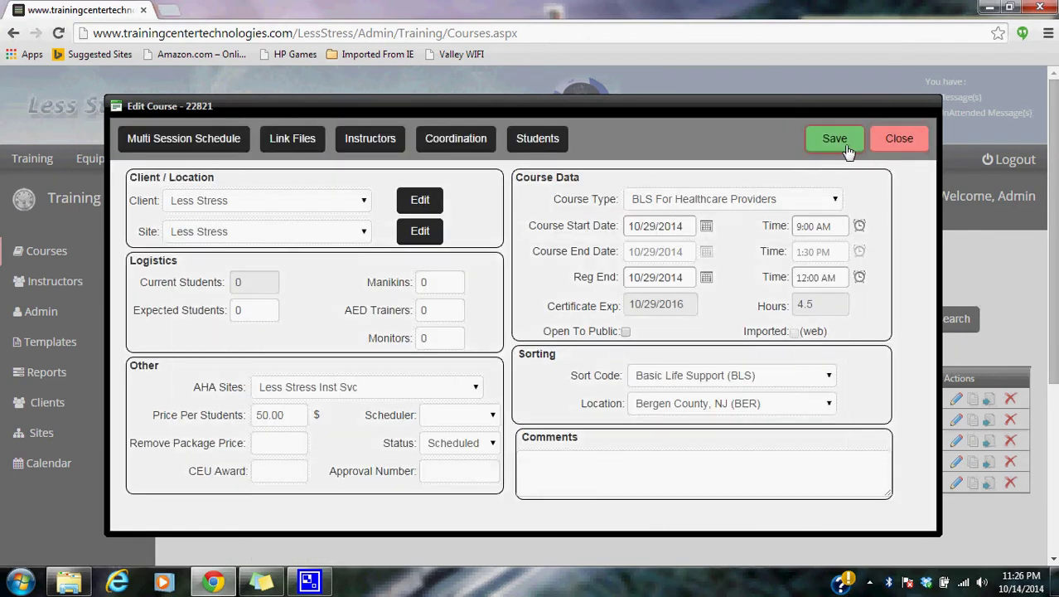
left_click(846, 146)
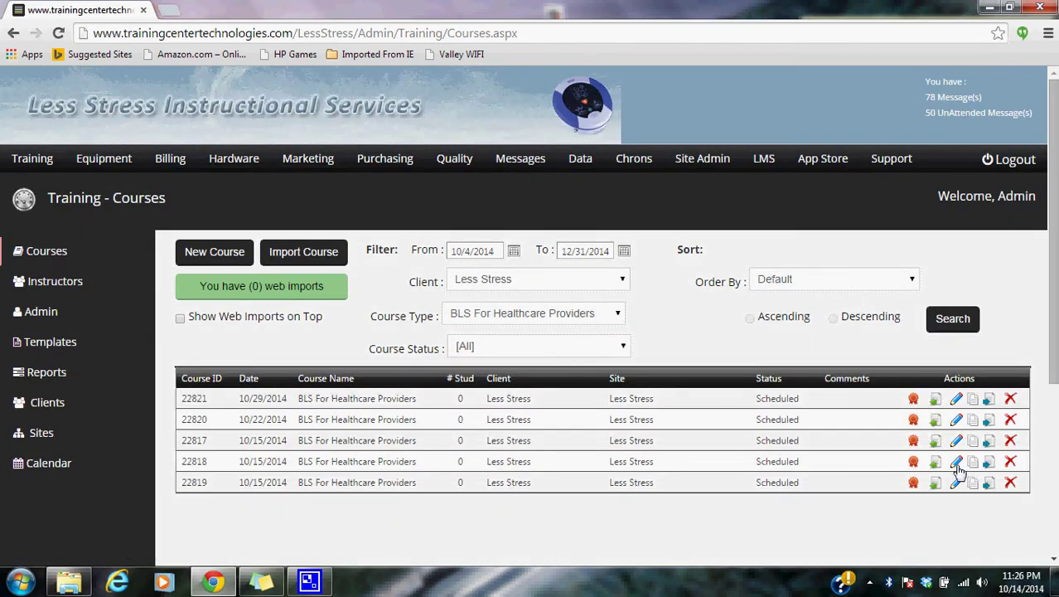
Open course 22818 for editing and set its start date to 11/5/2014
left_click(957, 464)
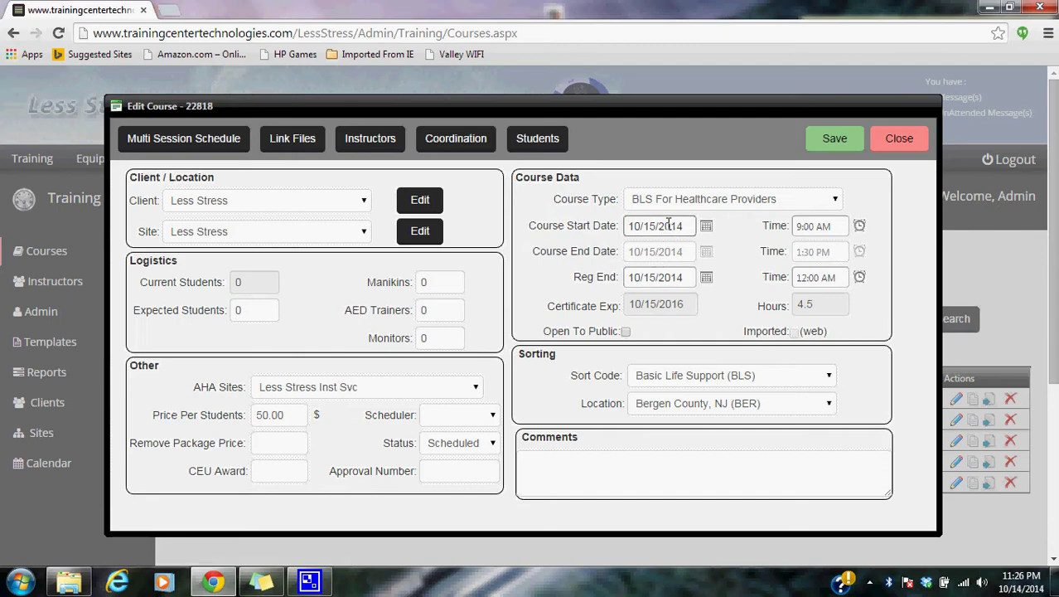
triple_click(668, 224)
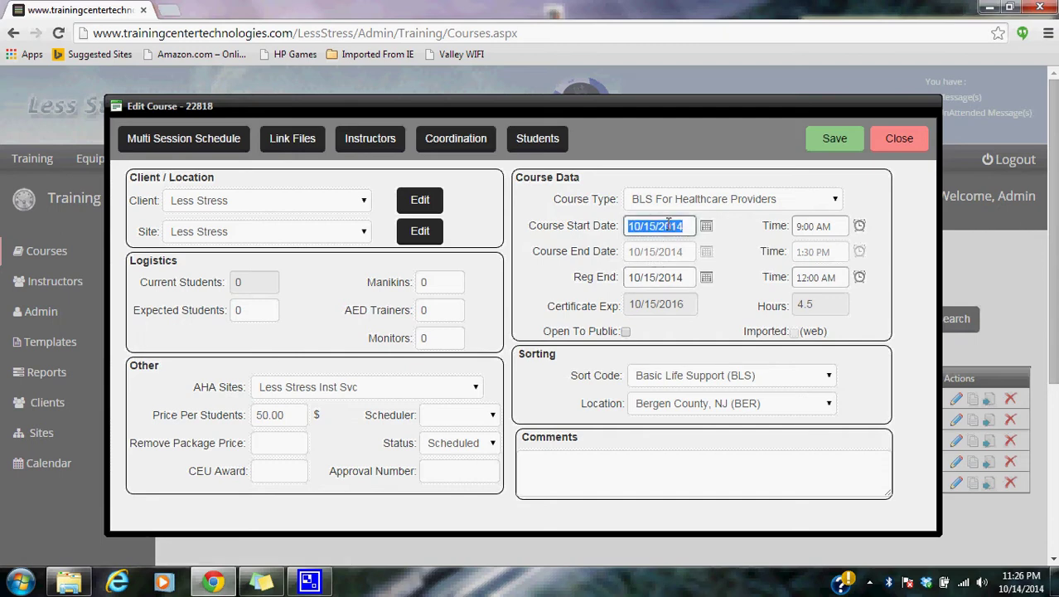
type("10")
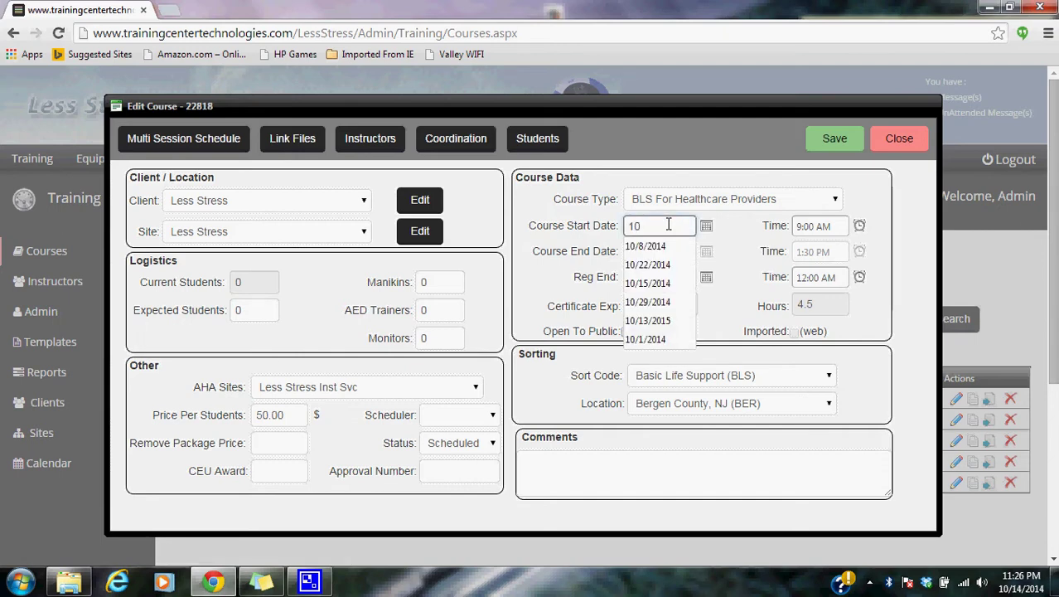
key("BackSpace")
type("1051")
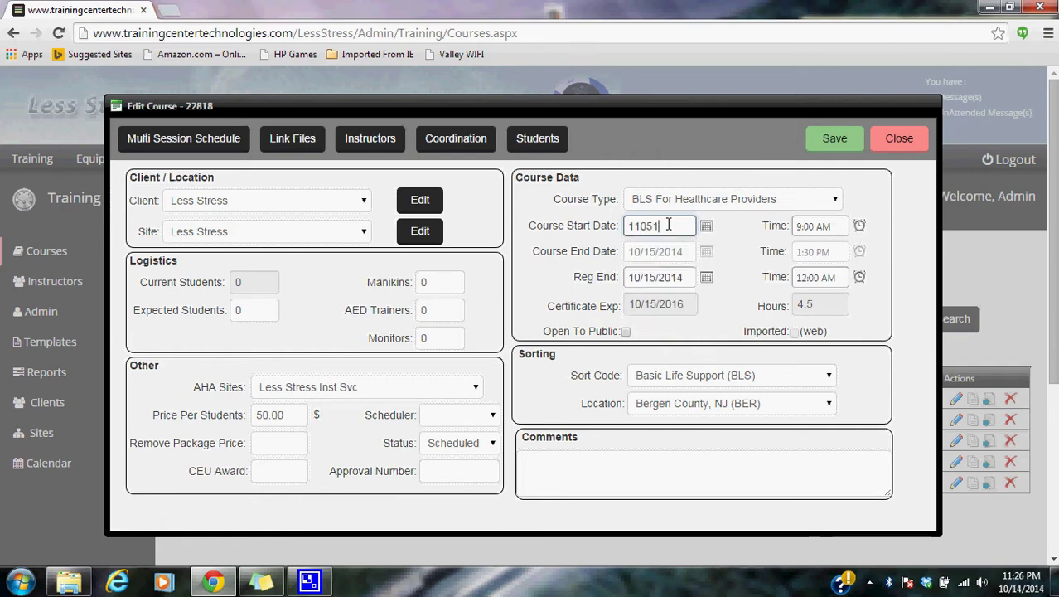
key("Tab")
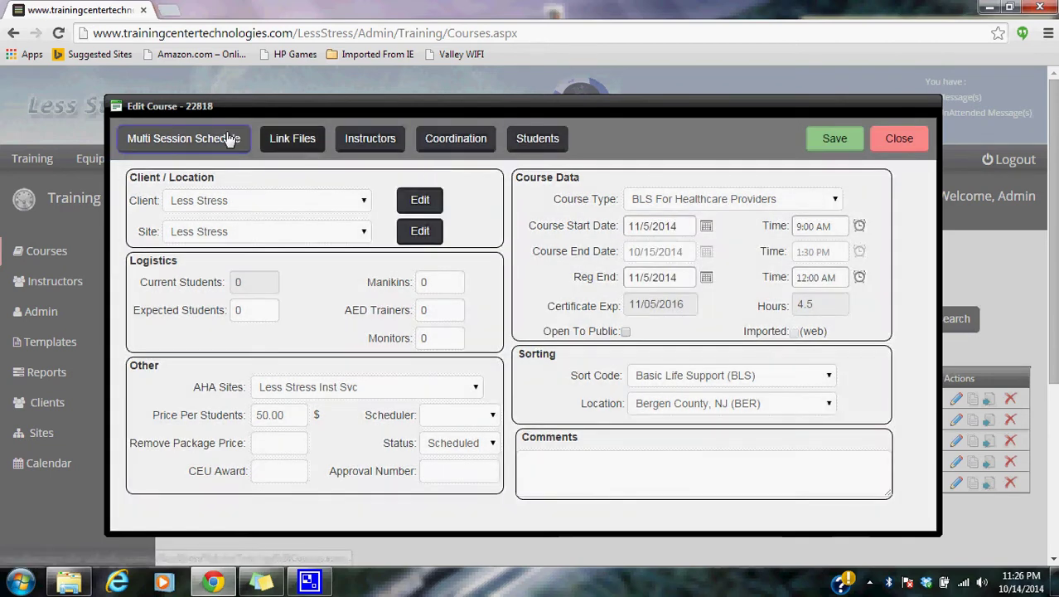
Set session 1 of course 22818 to 11/5/2014 in the multi-session schedule and save the course
left_click(242, 139)
double_click(381, 231)
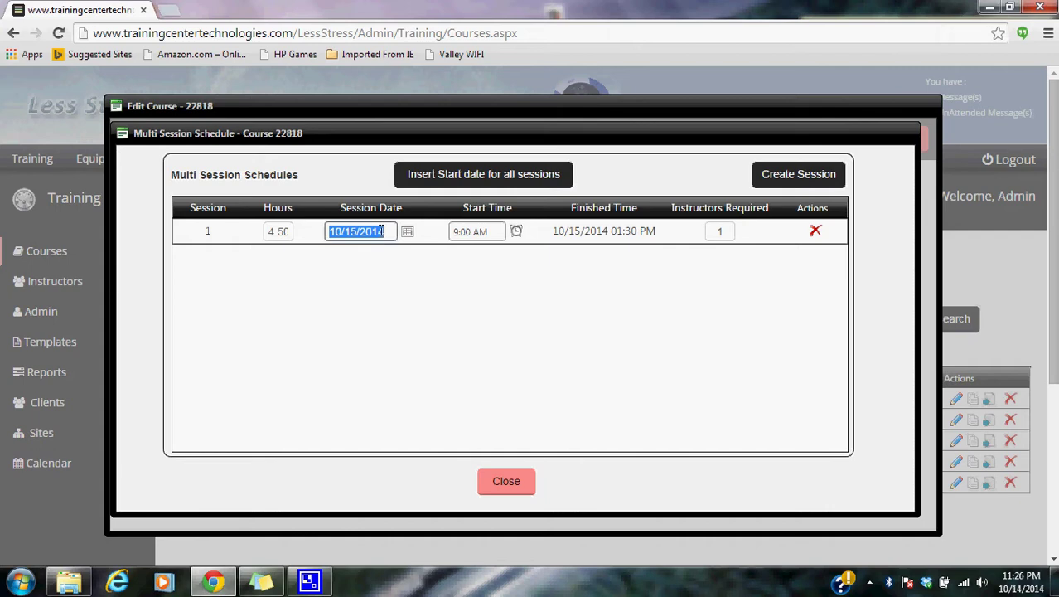
type("110514")
key("Tab")
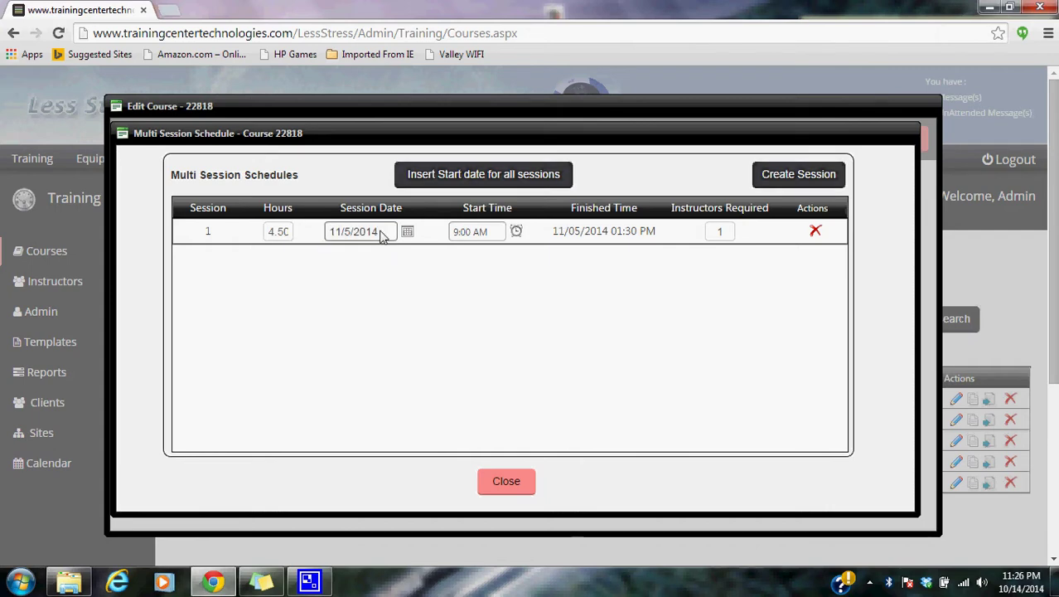
left_click(507, 482)
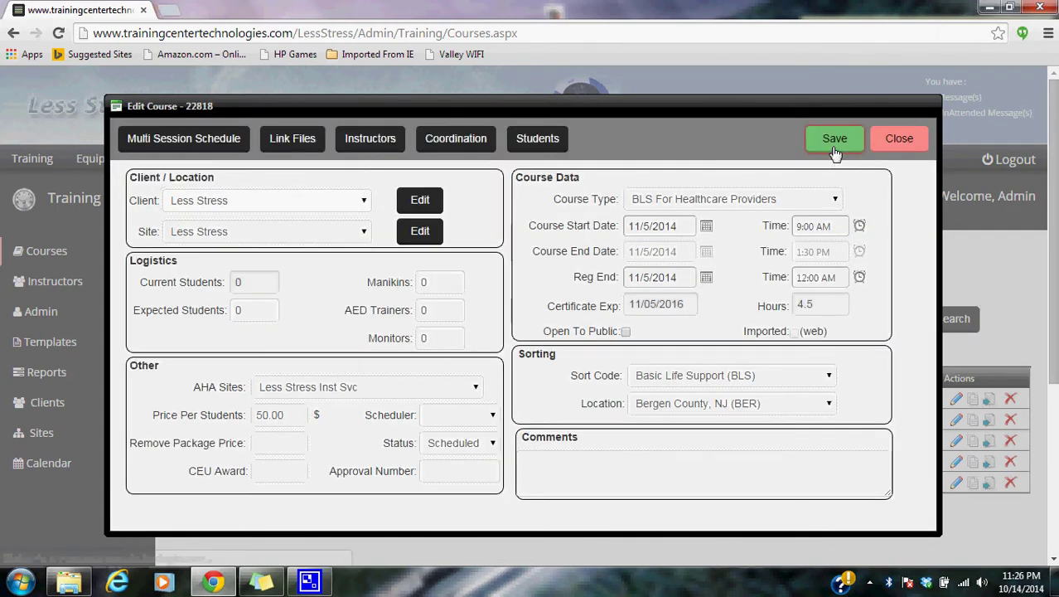
left_click(834, 149)
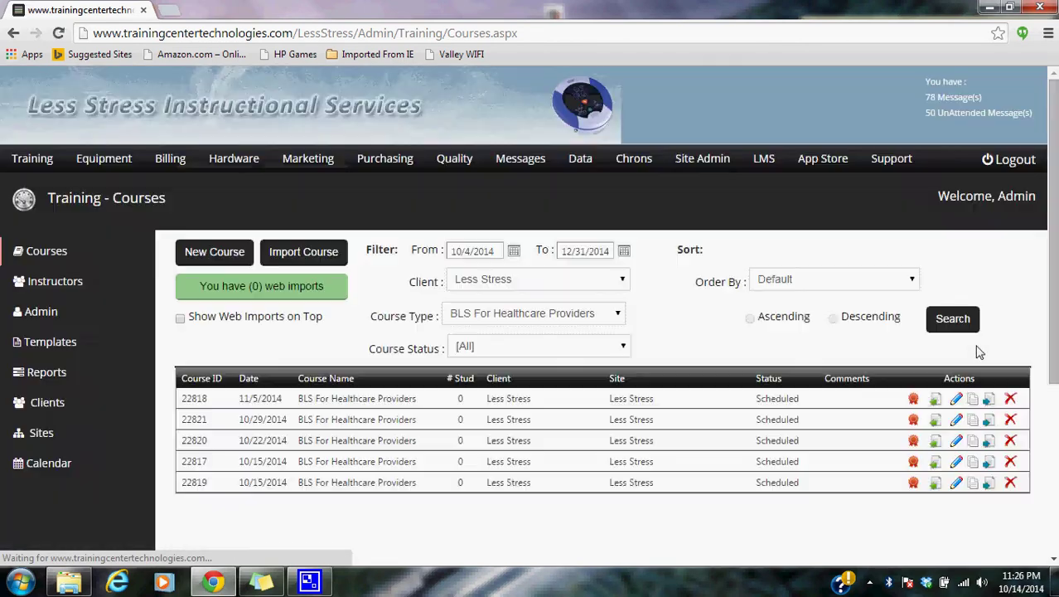
Open course 22819 for editing and set its start date to 11/12/2014
left_click(955, 483)
triple_click(676, 231)
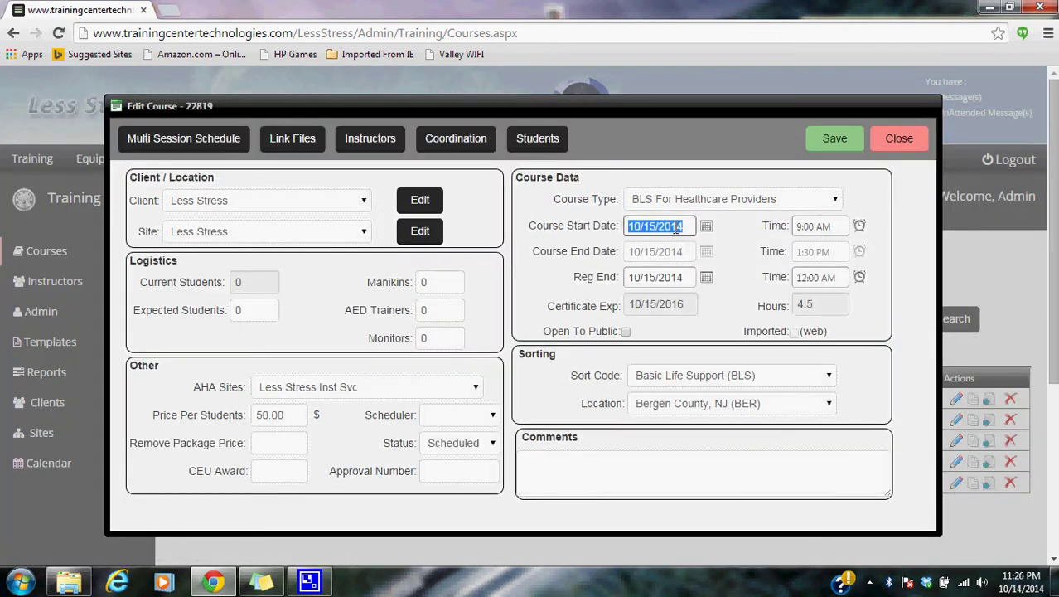
type("11/12/2014")
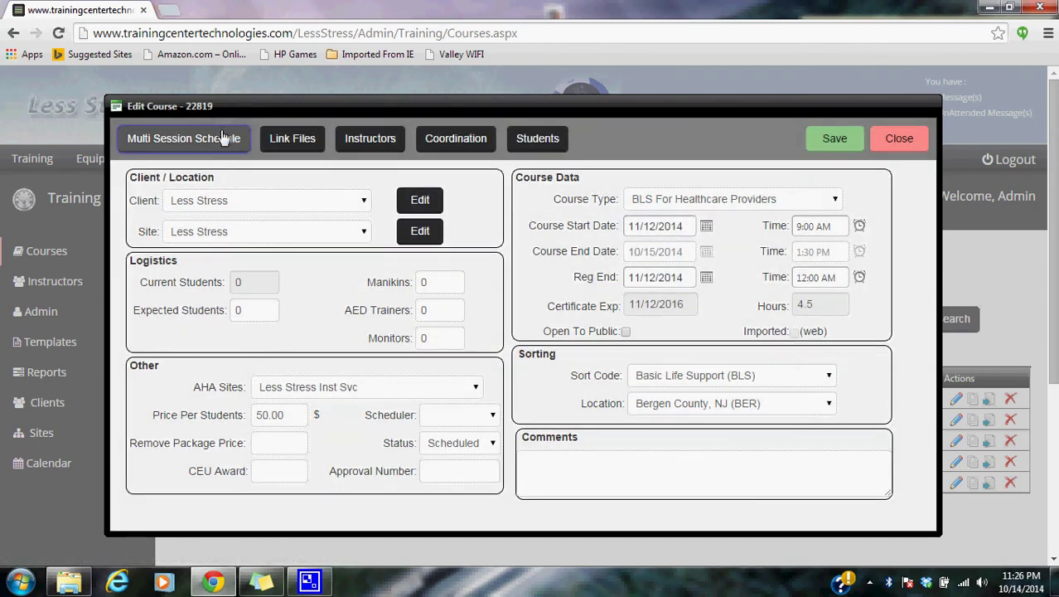
Set session 1 of course 22819 to 11/12/2014 in the multi-session schedule and save the course
left_click(236, 138)
triple_click(379, 233)
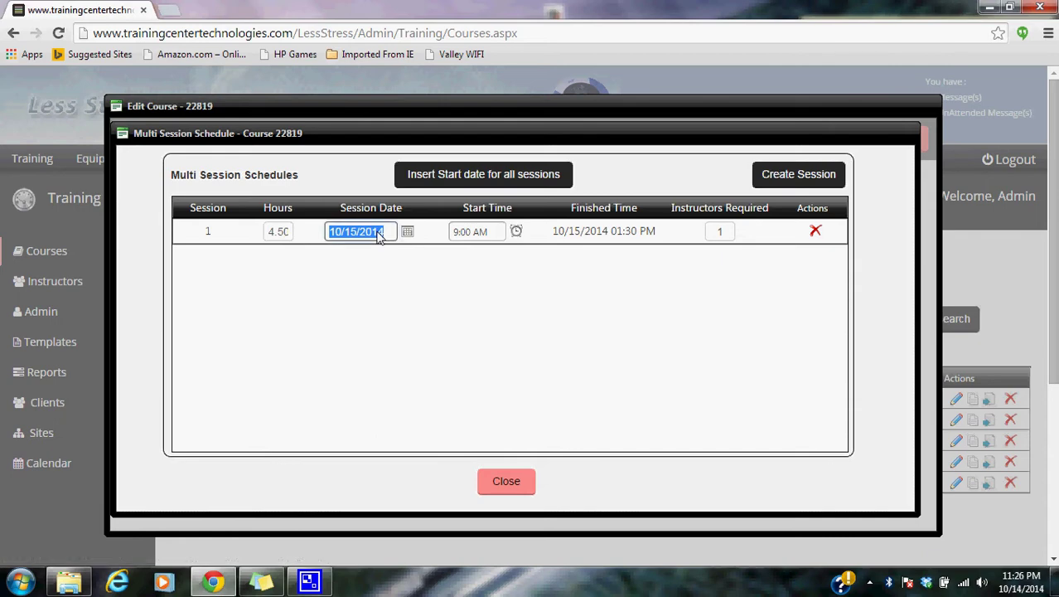
type("110")
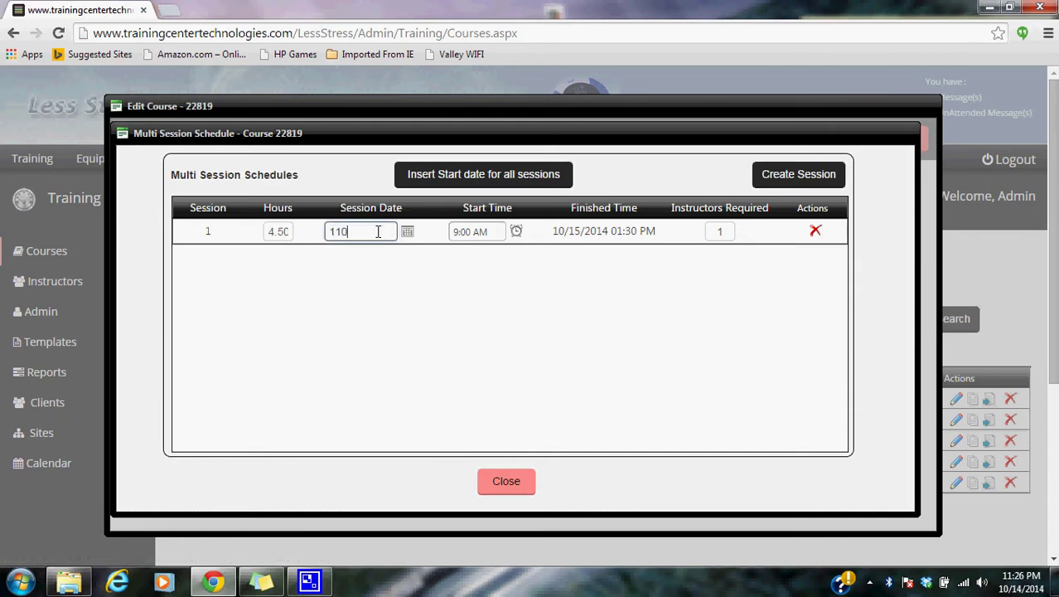
type("12/2014")
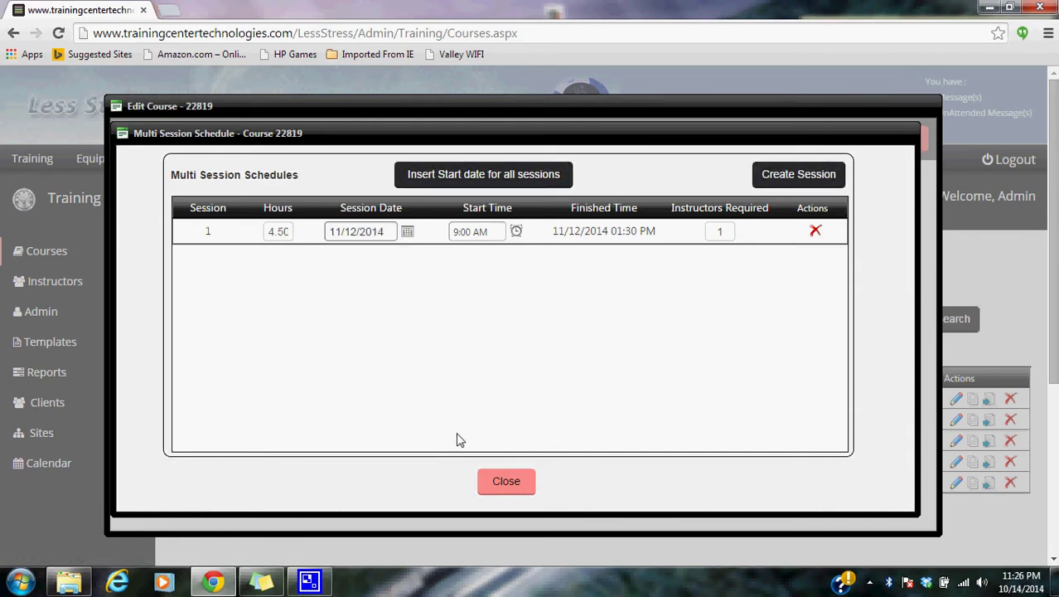
left_click(505, 482)
left_click(823, 145)
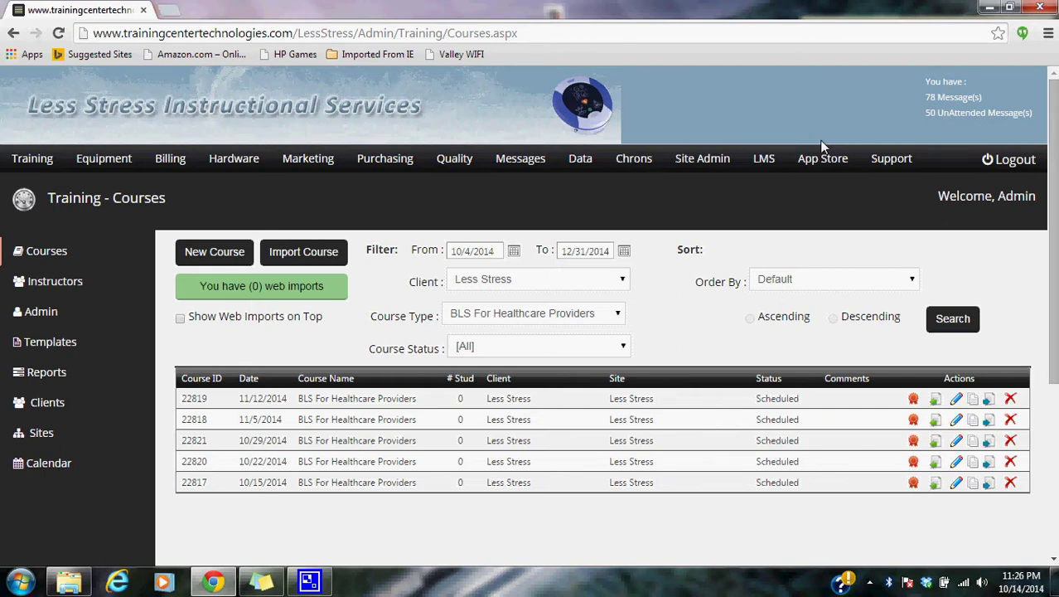
Open course 22817, dated 10/15/2014, for editing and bring up its student entry form
triple_click(492, 248)
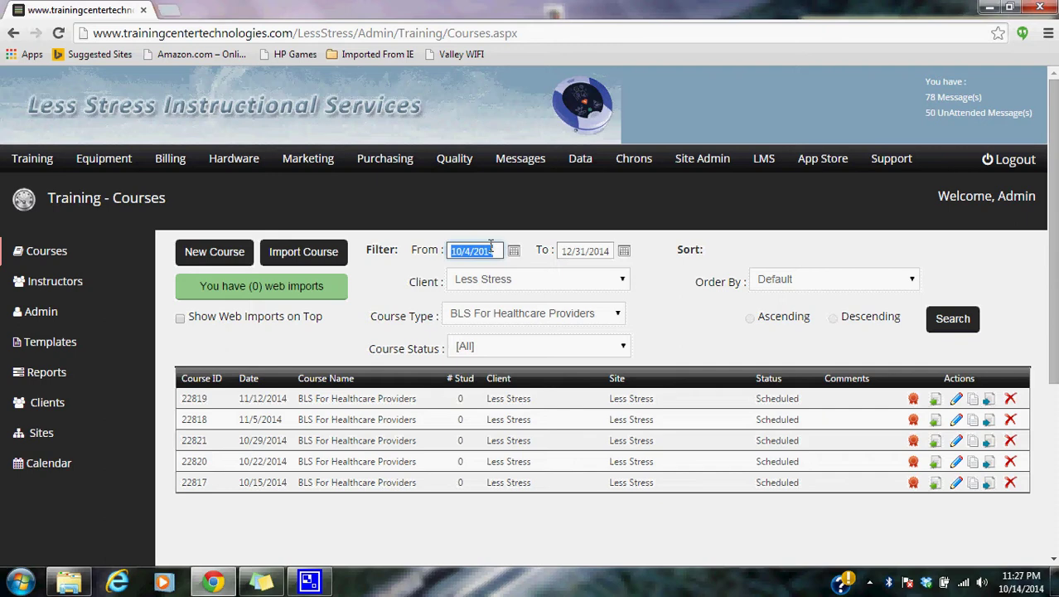
left_click(956, 482)
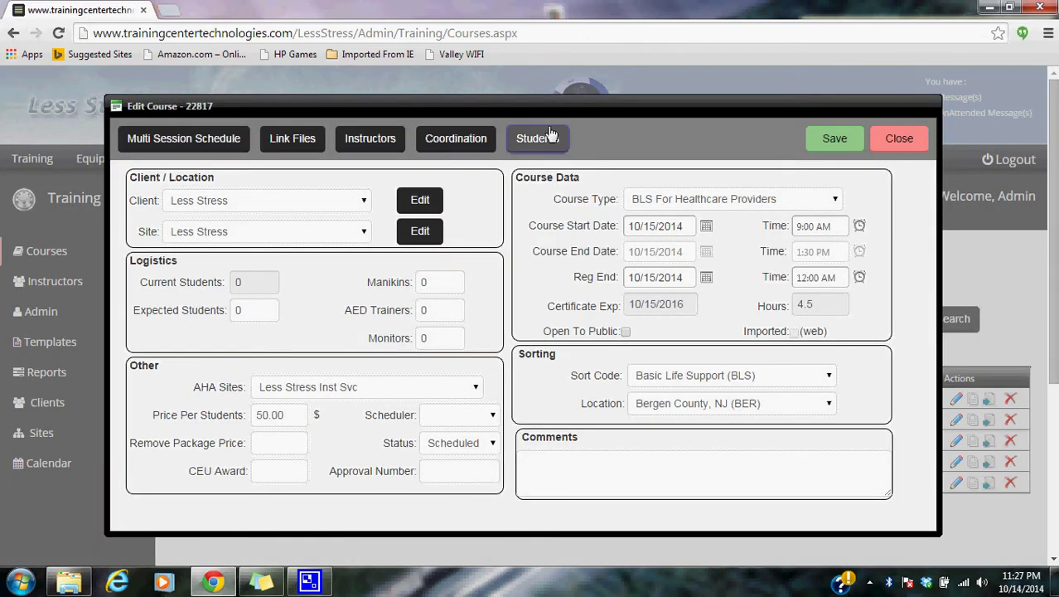
left_click(537, 137)
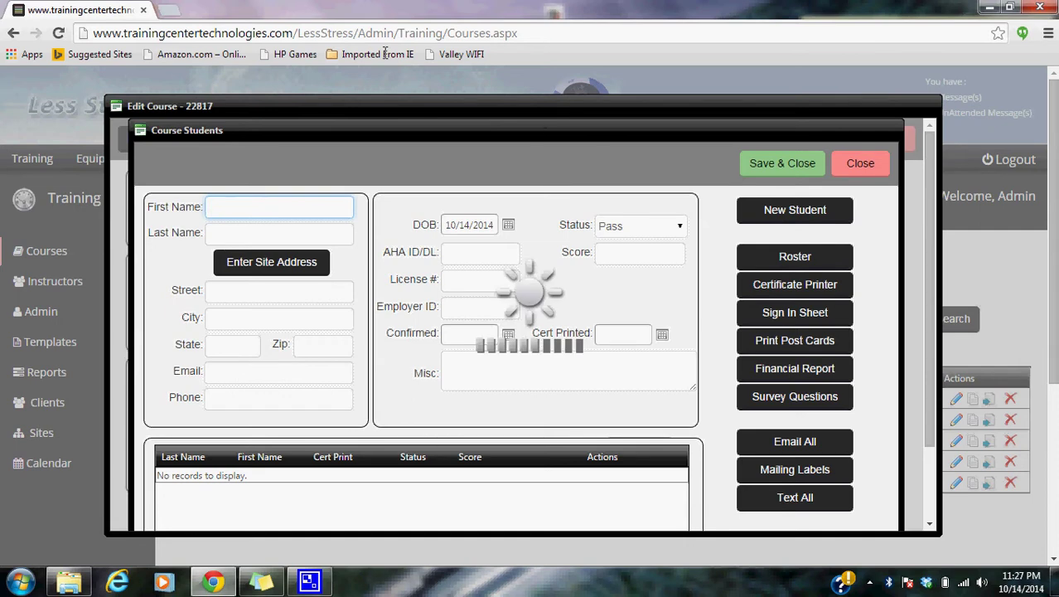
Add a student to course 22817 with first name Student and last name One
left_click(340, 206)
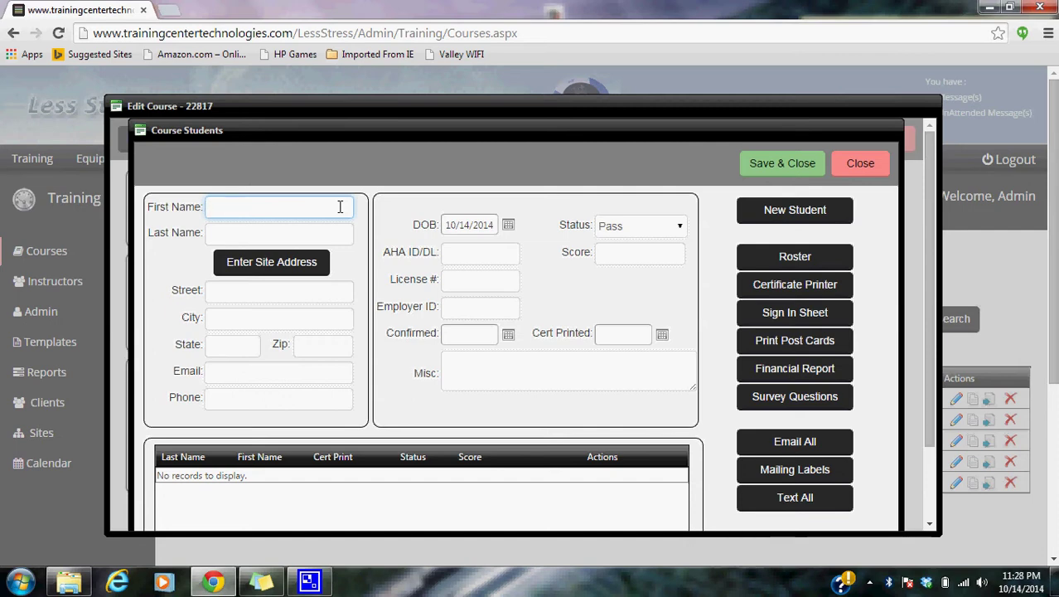
type("st")
key("BackSpace")
key("BackSpace")
type("Student")
key("Tab")
type("One")
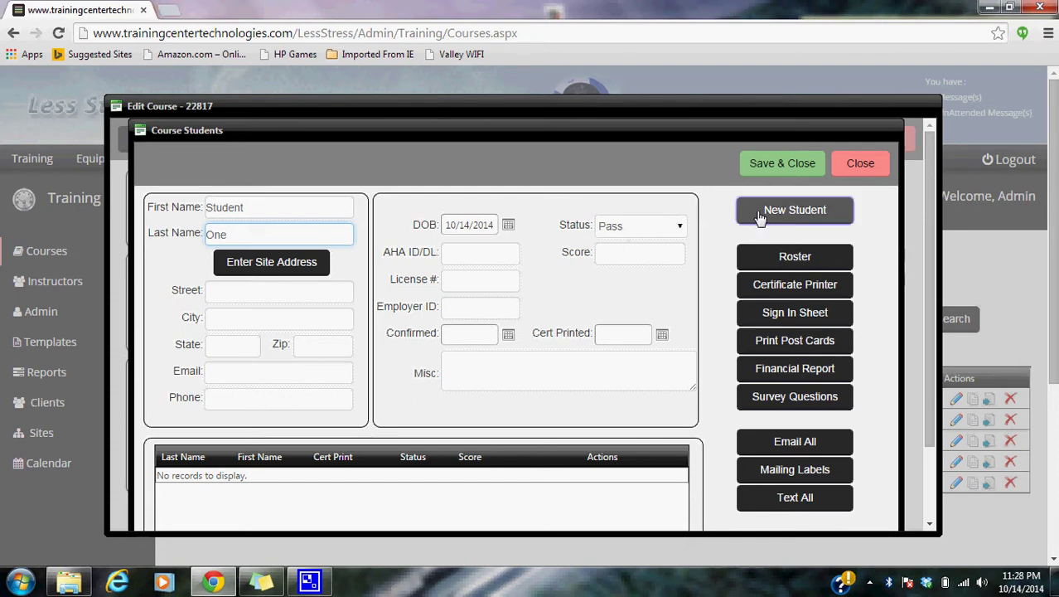
left_click(812, 211)
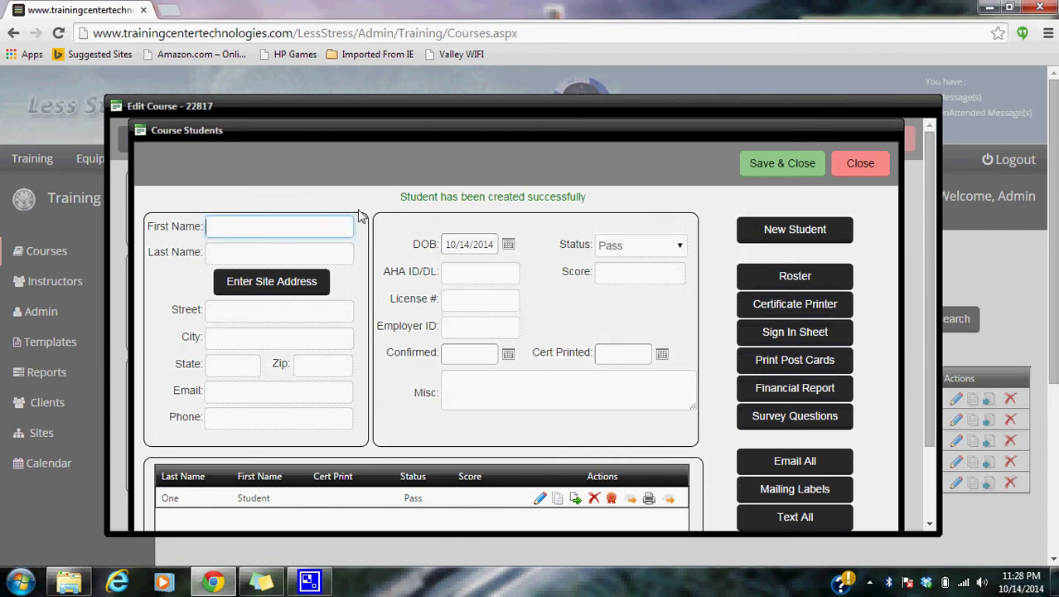
Add a student to course 22817 with first name Student and last name Two
type("Stud")
key("BackSpace")
key("BackSpace")
key("BackSpace")
type("tudent")
key("Tab")
type("Two")
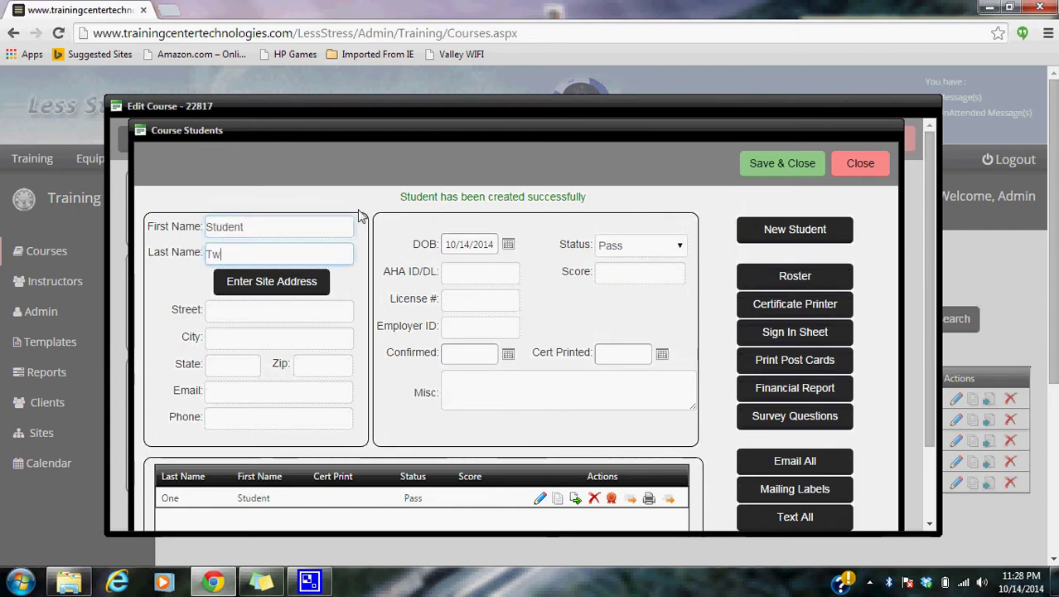
left_click(774, 233)
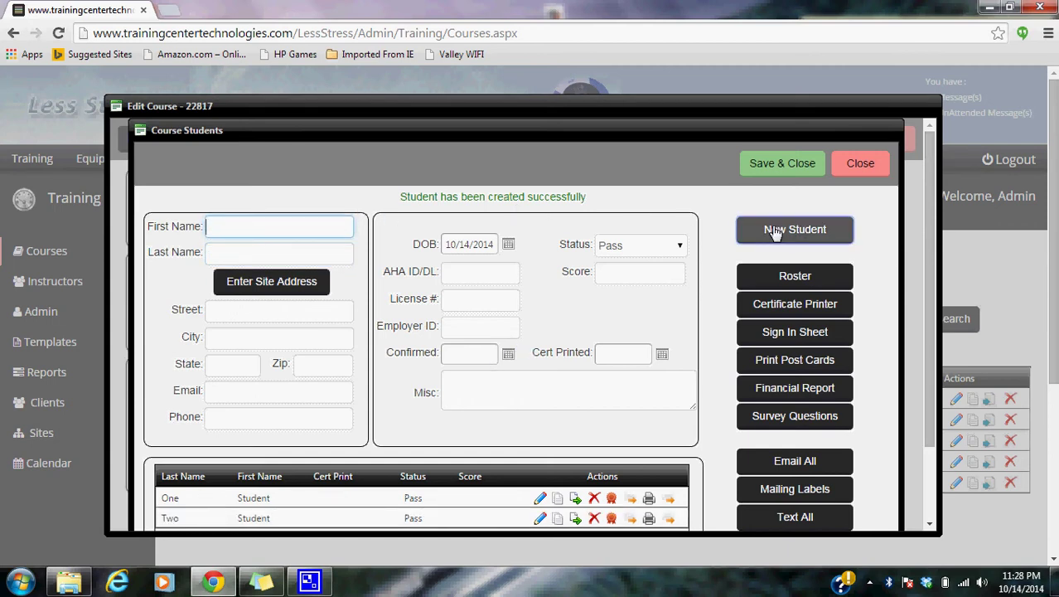
Add a student to course 22817 with first name Student and last name Three
type("Student")
key("Tab")
type("Thre")
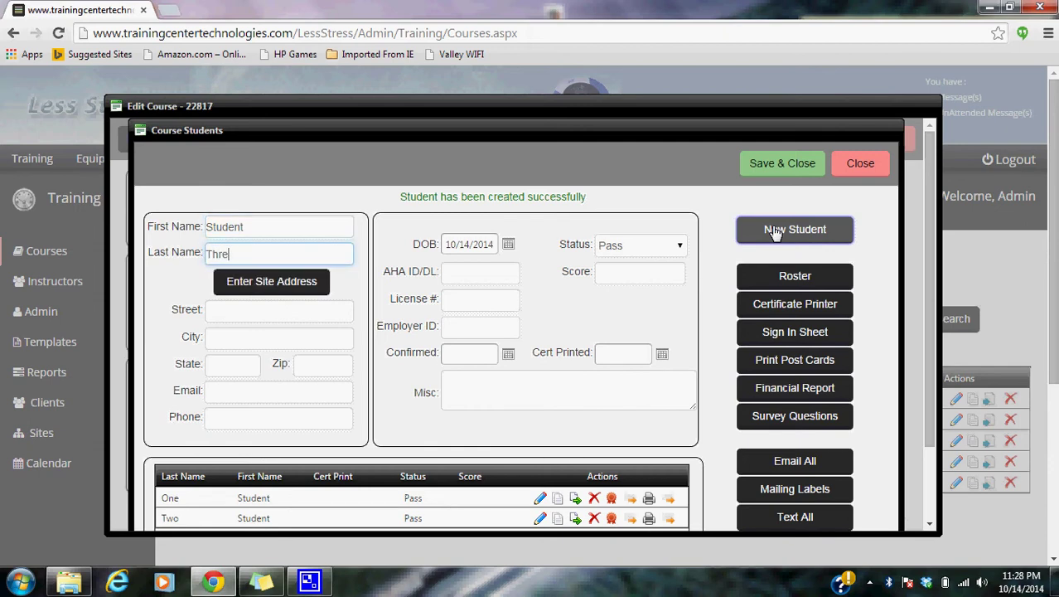
type("e")
left_click(774, 233)
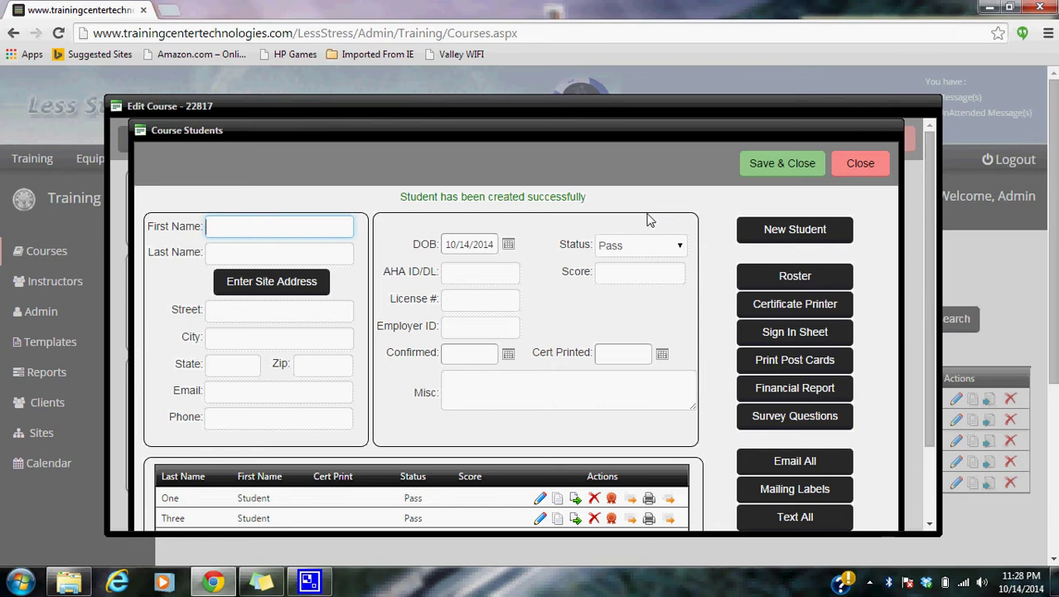
Add two students to course 22817 with first name Last and the last names AA and AAA
type("Last")
key("Tab")
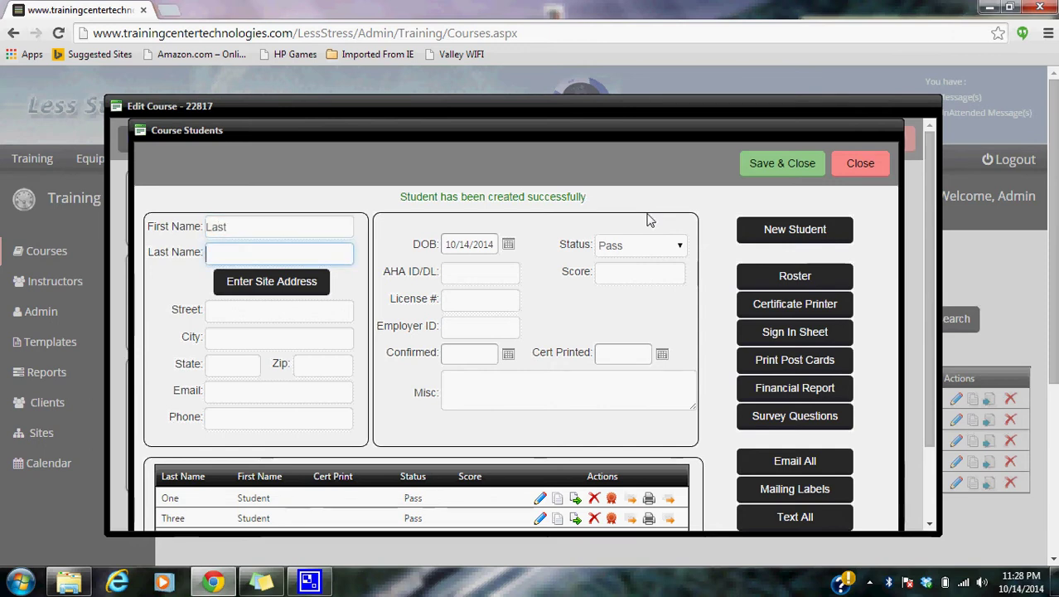
type("AA")
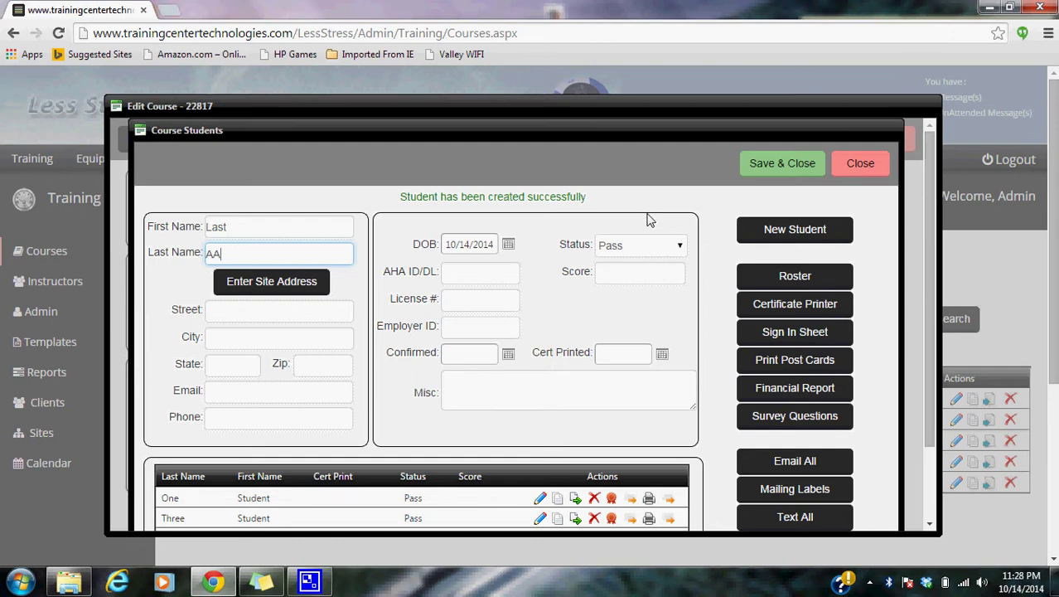
key("Return")
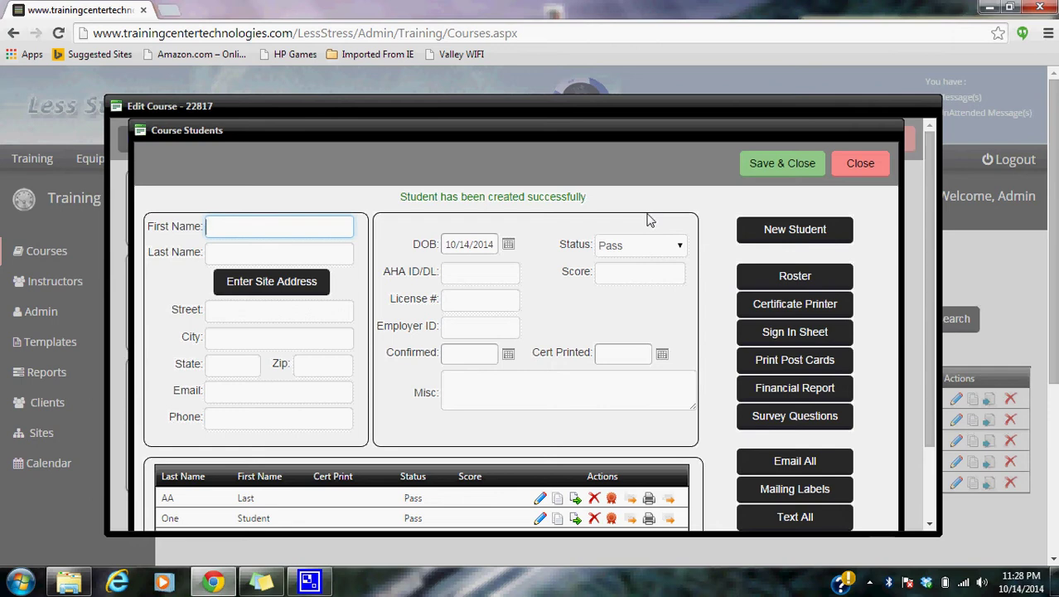
type("Last")
key("Tab")
type("AAA")
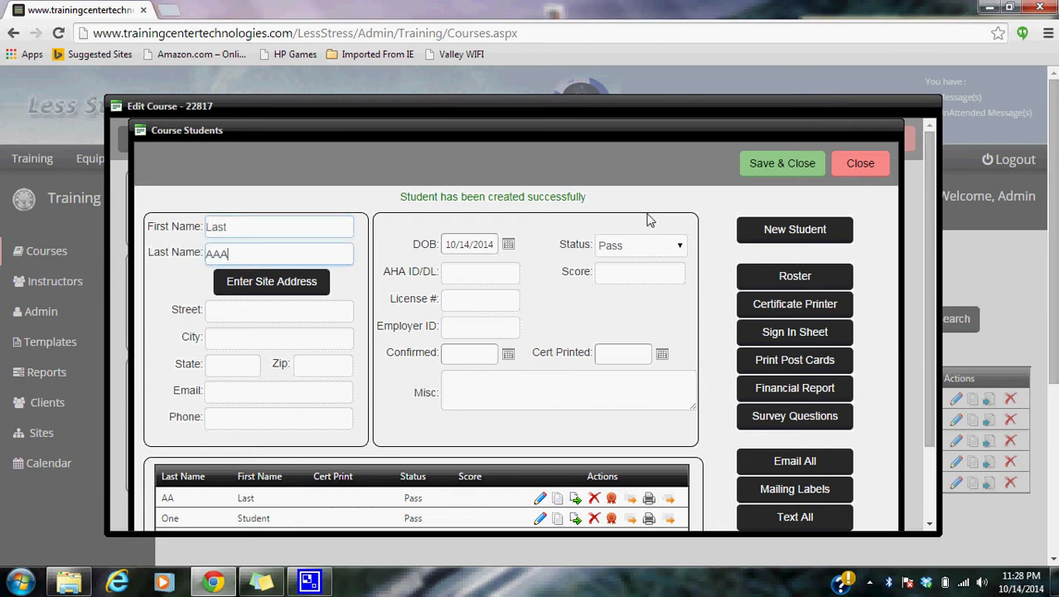
key("Return")
Add two more students to course 22817 with first name Last and the last names AAAA and AAAAA
type("Last")
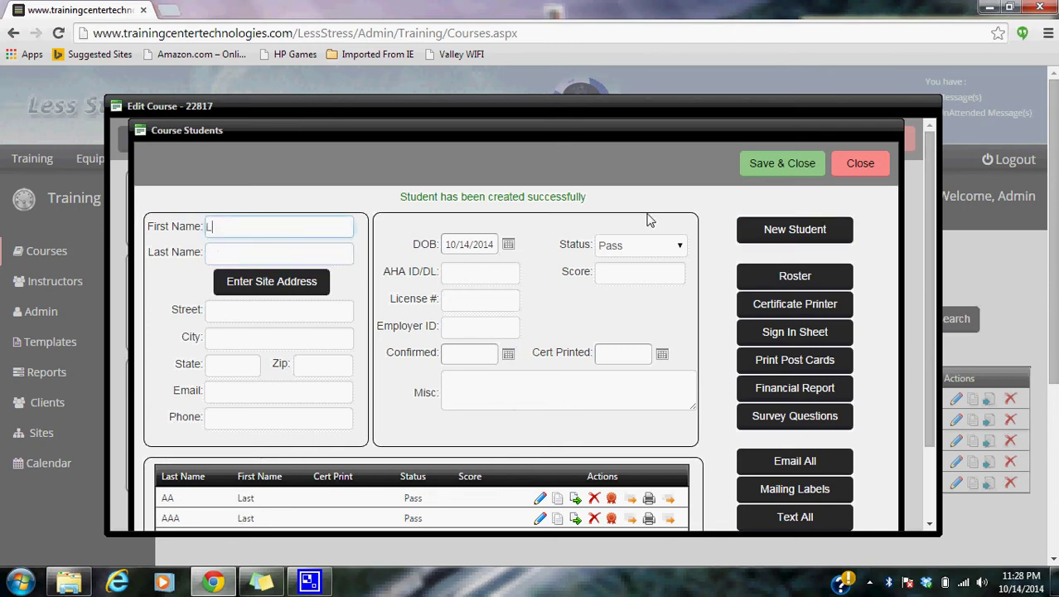
key("Tab")
type("AAAA")
key("Return")
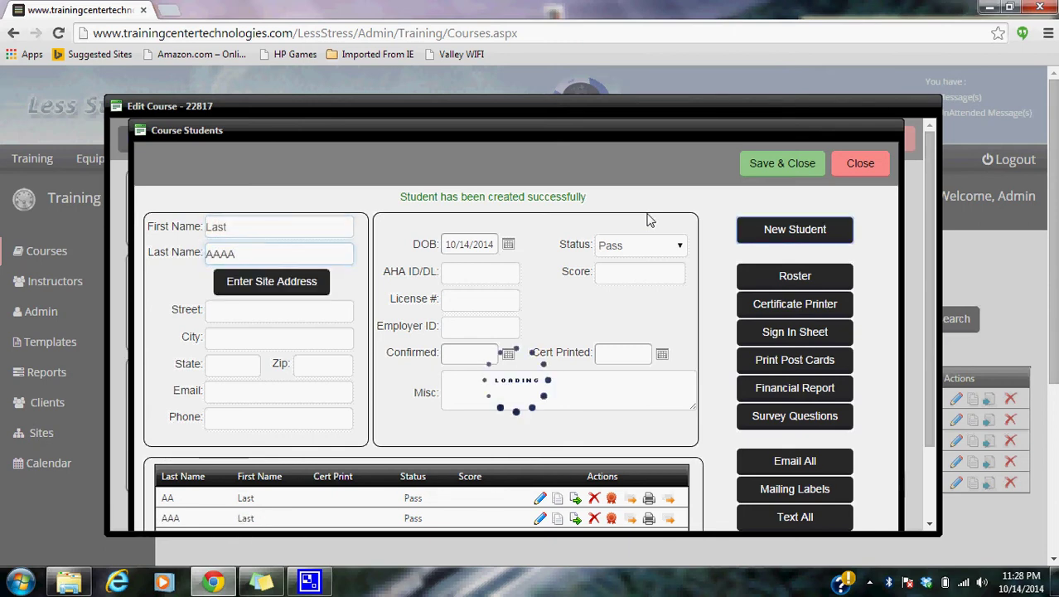
type("Last")
key("Tab")
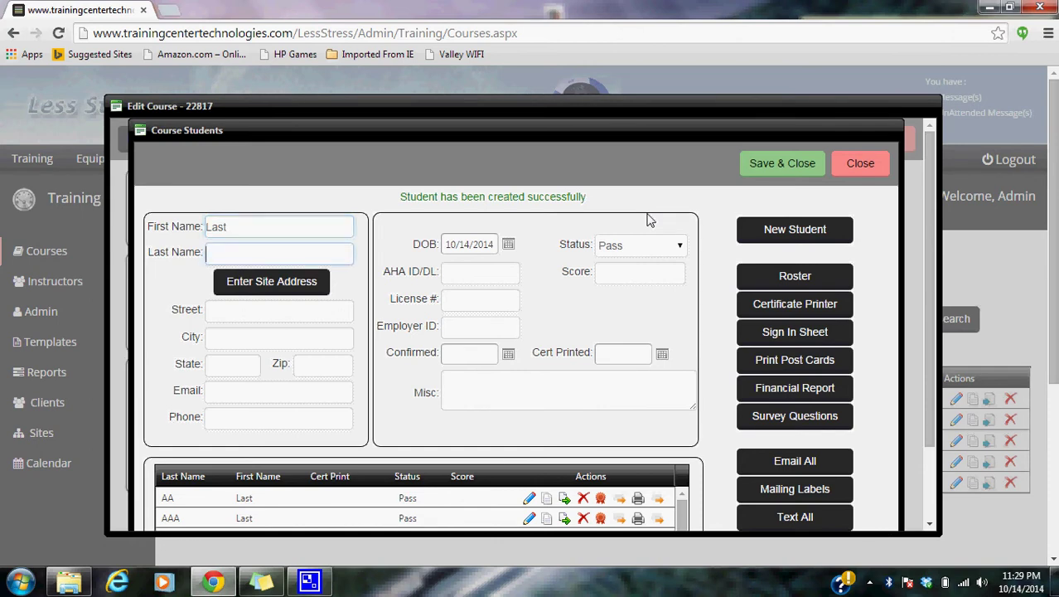
type("AAAAA")
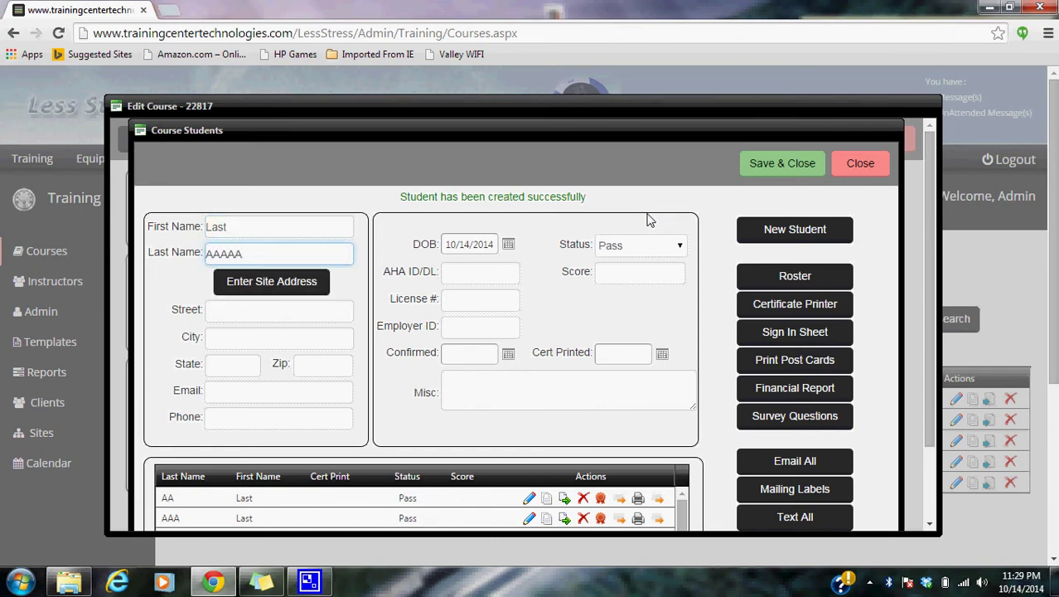
key("Return")
type("Last")
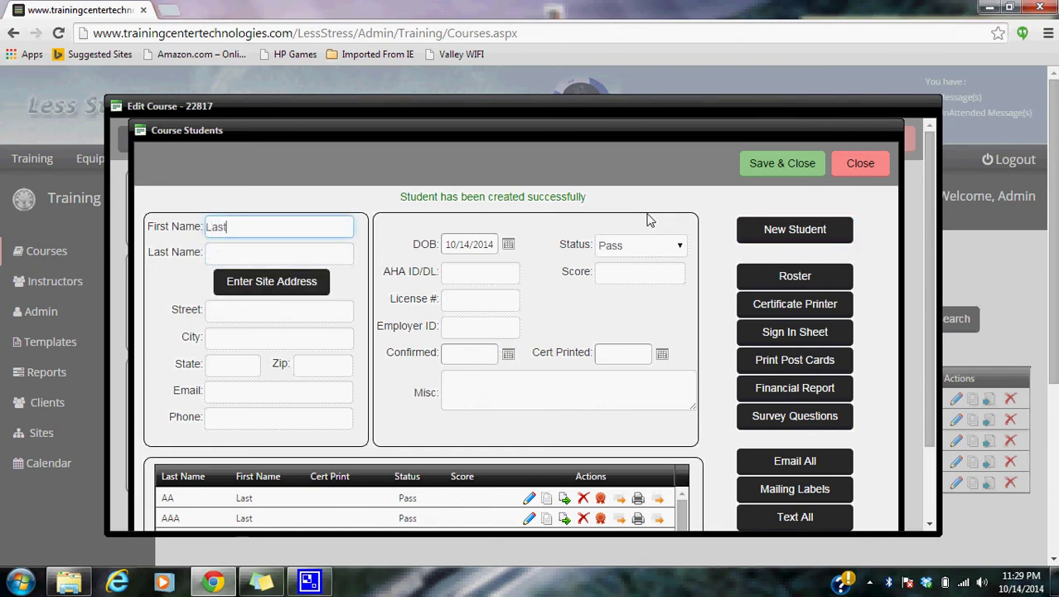
key("Tab")
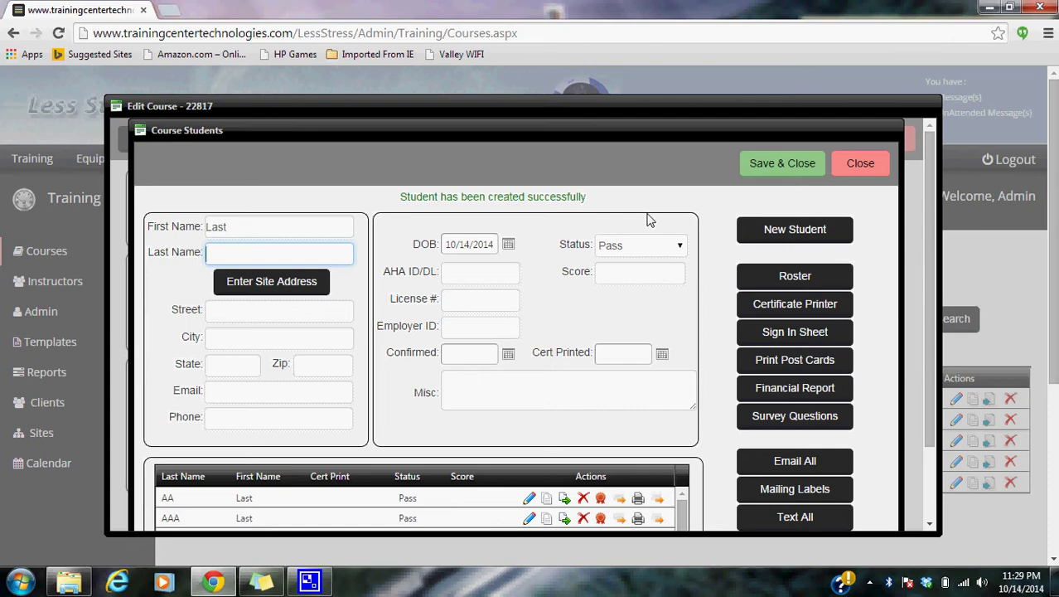
left_click_drag(932, 330, 922, 309)
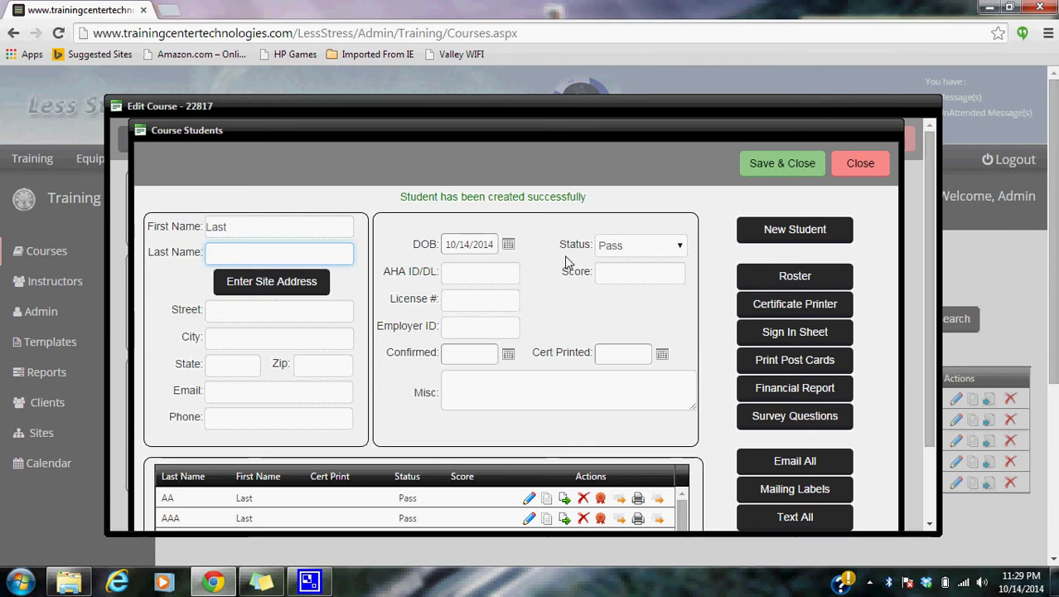
left_click(879, 169)
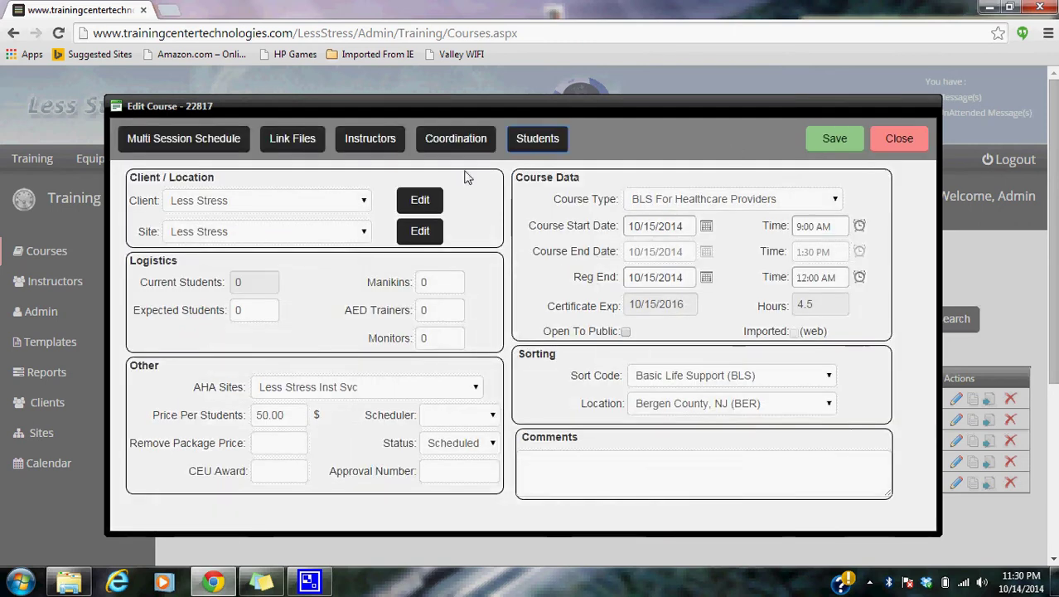
Review the address stored for the Less Stress site of course 22817 without changing the site
left_click(426, 232)
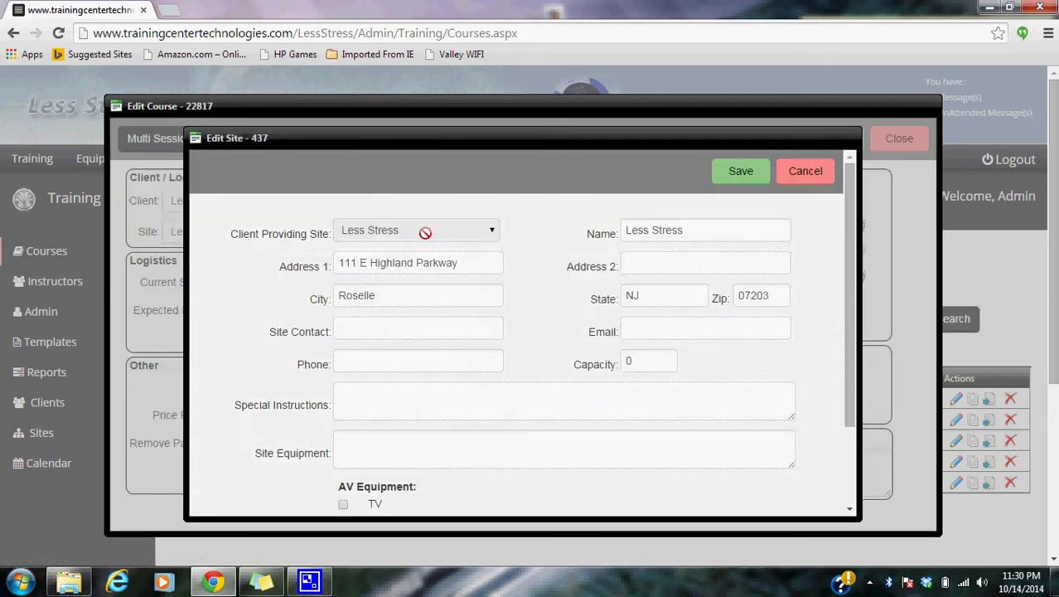
left_click_drag(466, 263, 329, 249)
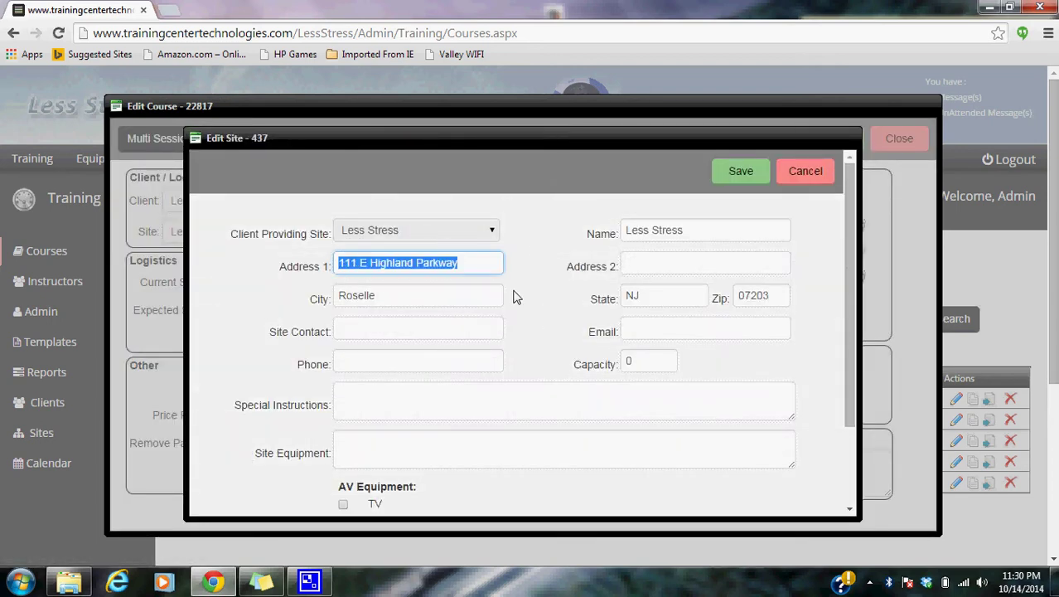
left_click(790, 170)
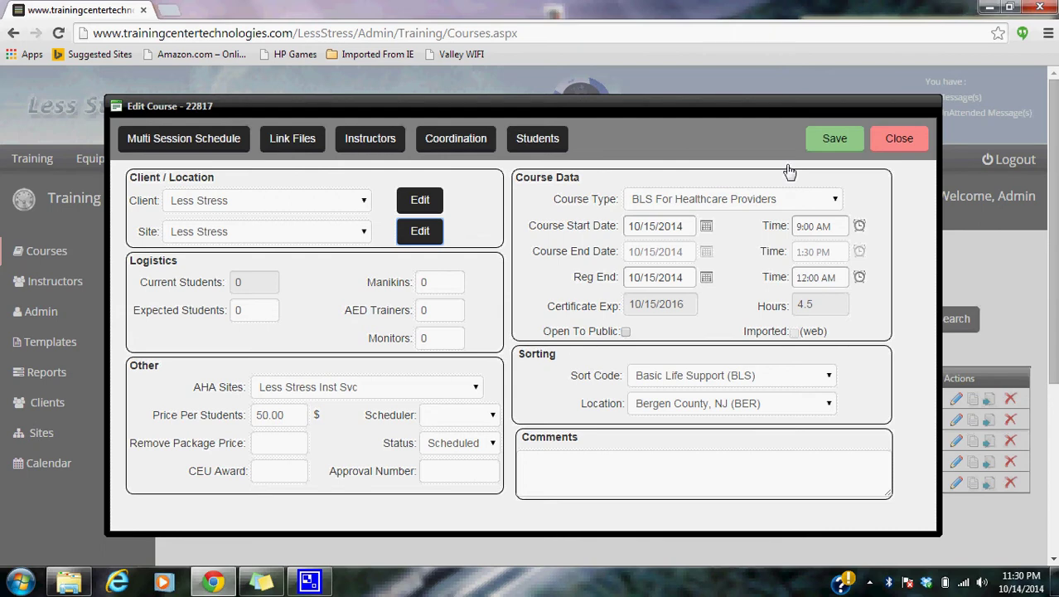
Add a student to course 22817 with first name Student, last name WithAddress and the site address filled in
left_click(535, 138)
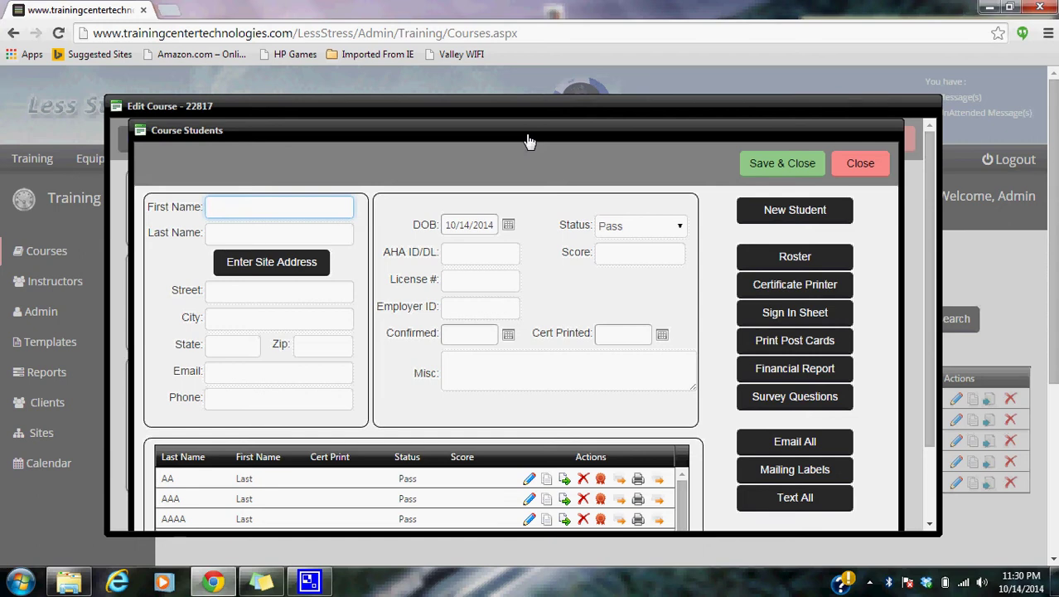
type("Student")
key("Tab")
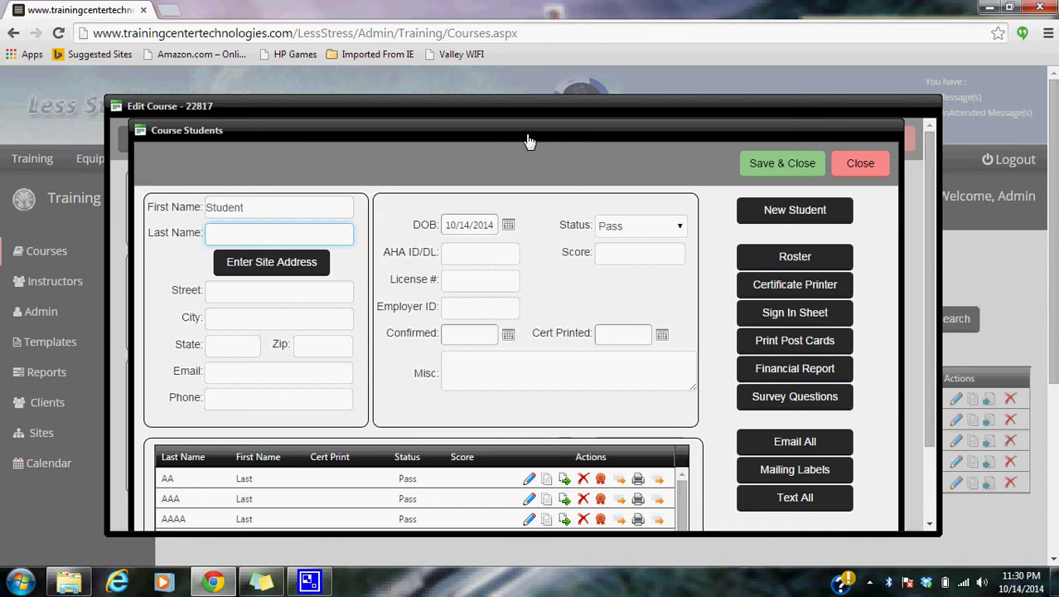
type("WithAddress")
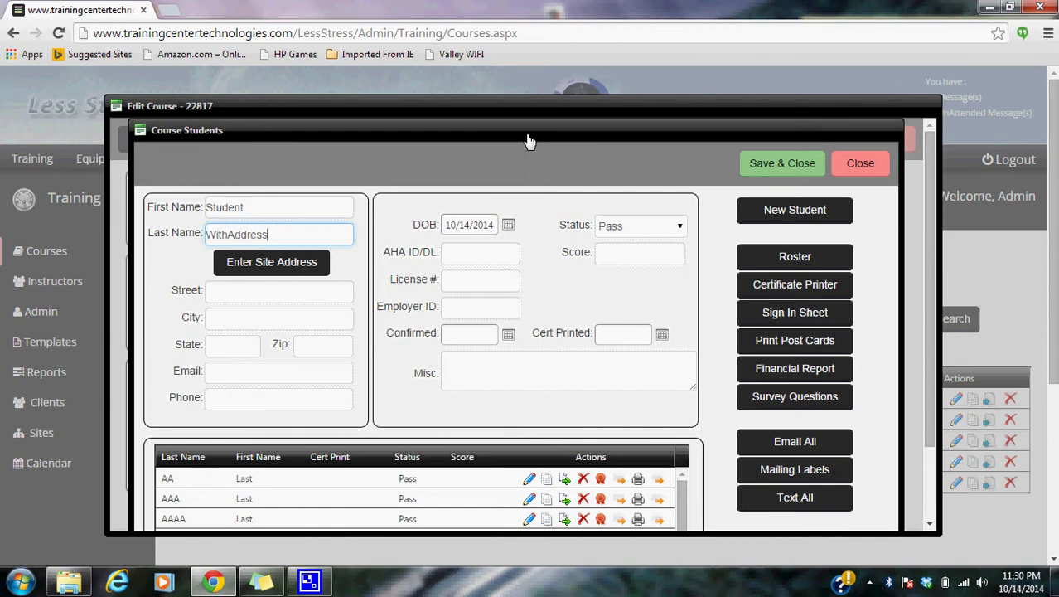
key("Tab")
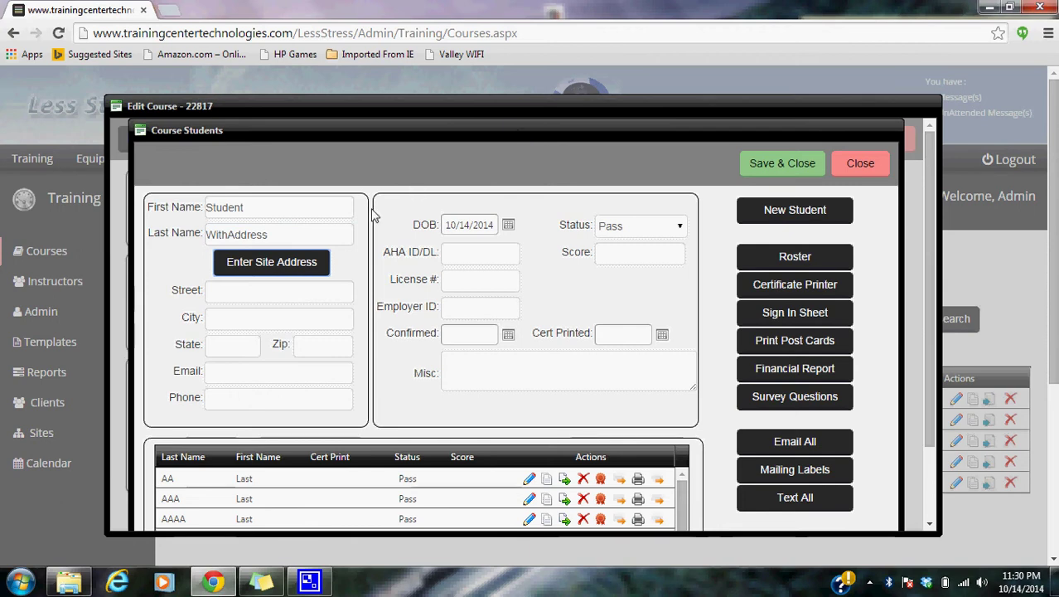
left_click(299, 273)
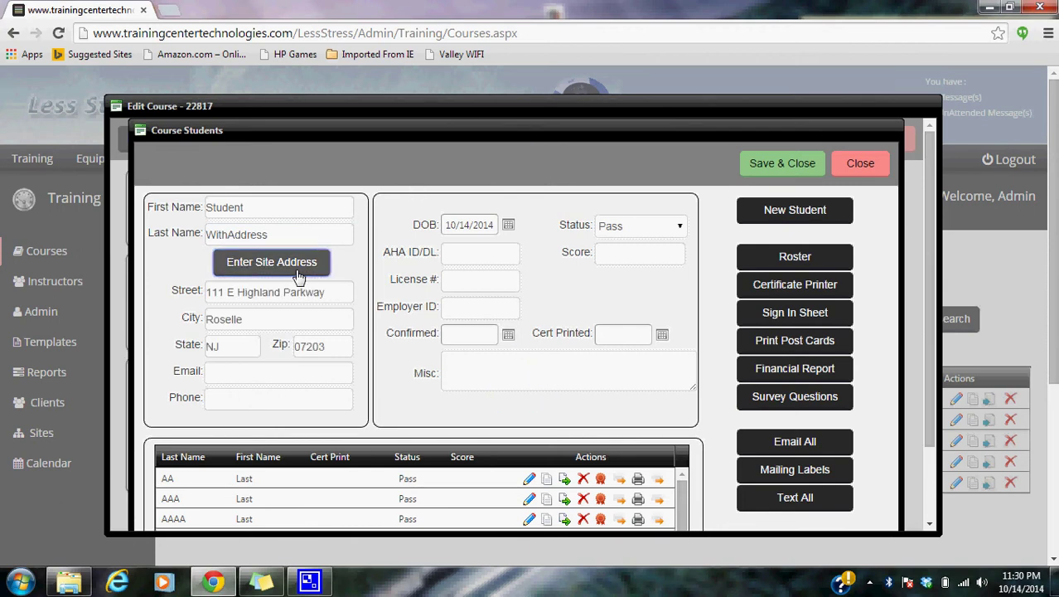
left_click_drag(338, 296, 192, 320)
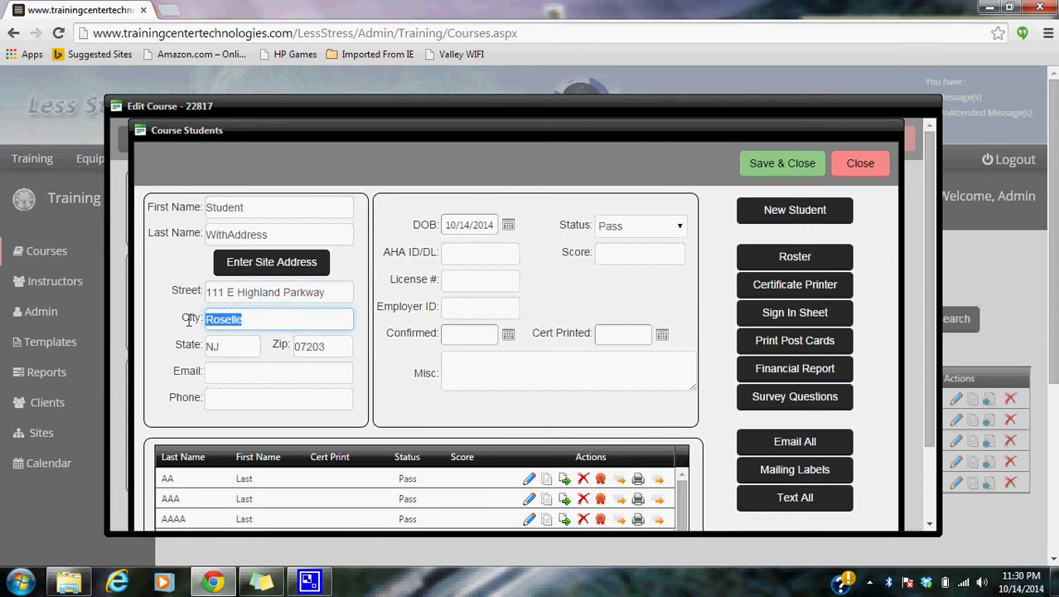
double_click(225, 344)
left_click_drag(342, 347, 297, 346)
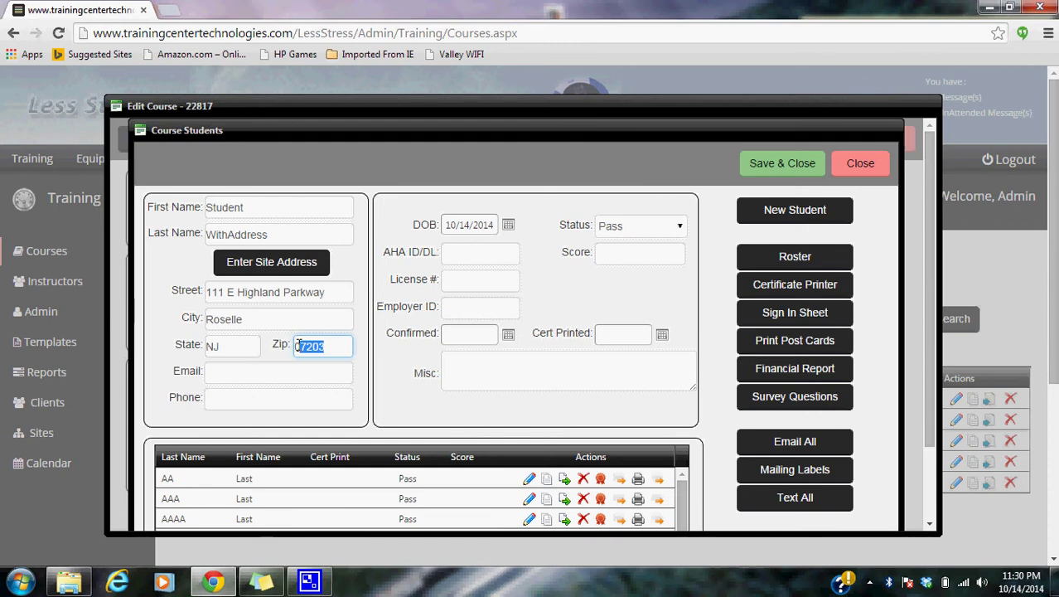
key("Return")
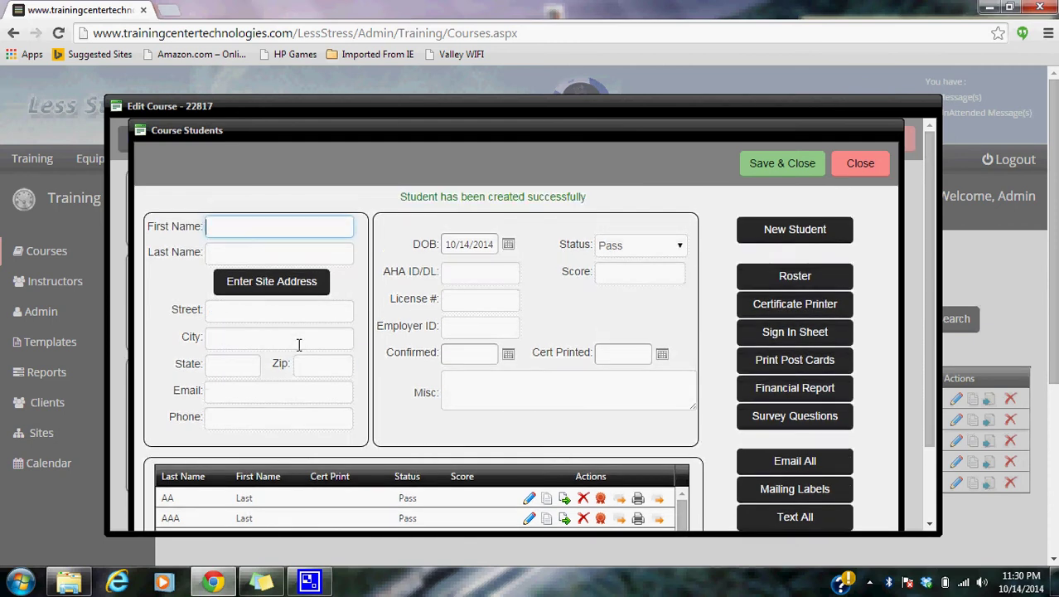
Add a student to course 22817 with first name Student, last name MoreADdress and the site address filled in
type("Student")
key("Tab")
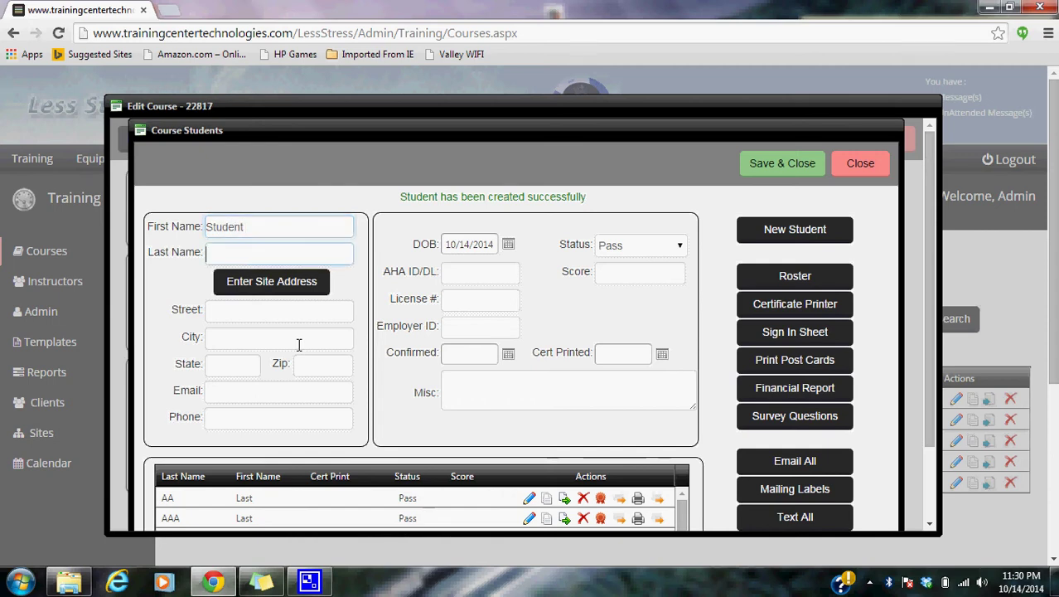
type("MoreADdress")
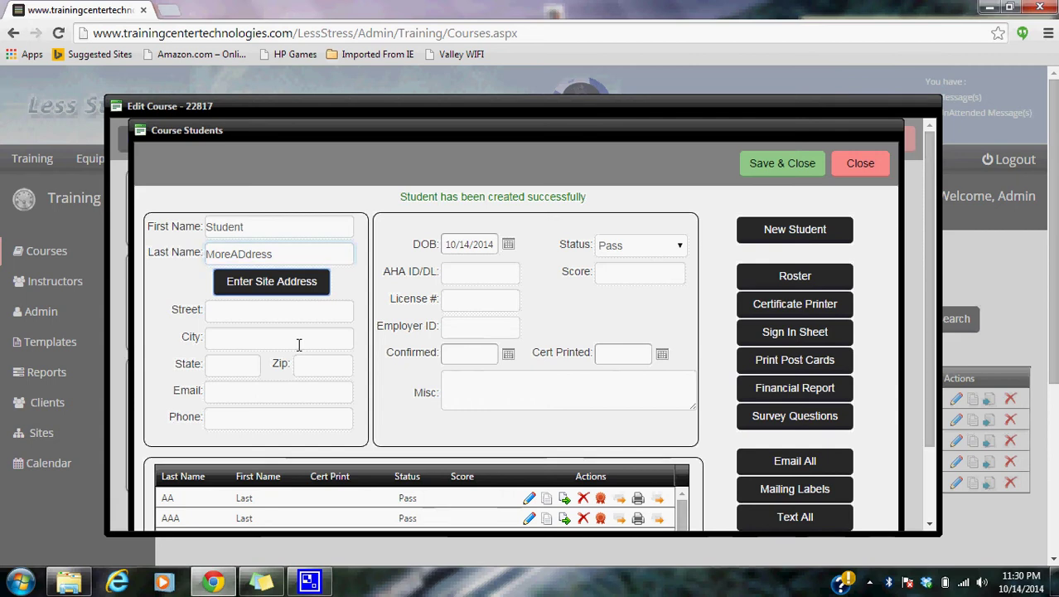
key("Tab")
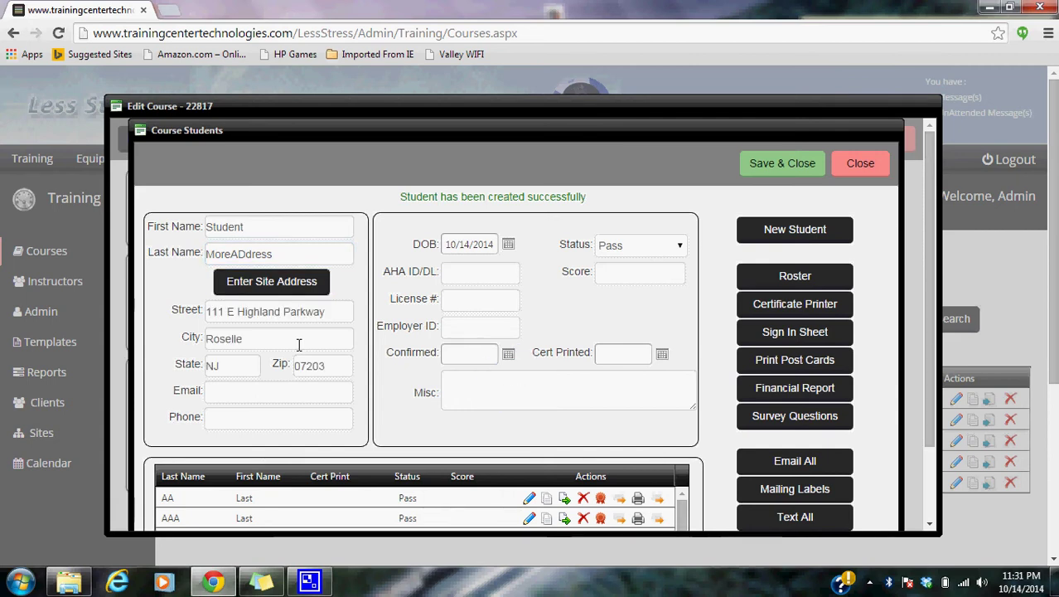
key("alt+n")
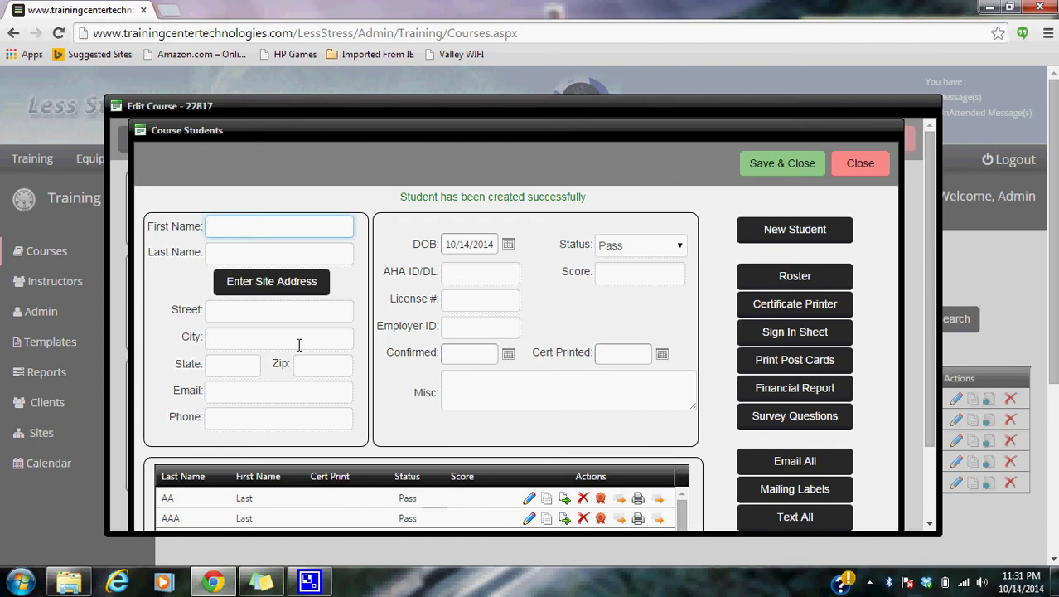
Add a student with first name One, last name Moretime and the site address to course 22817, and save the course
type("One")
key("Tab")
type("More")
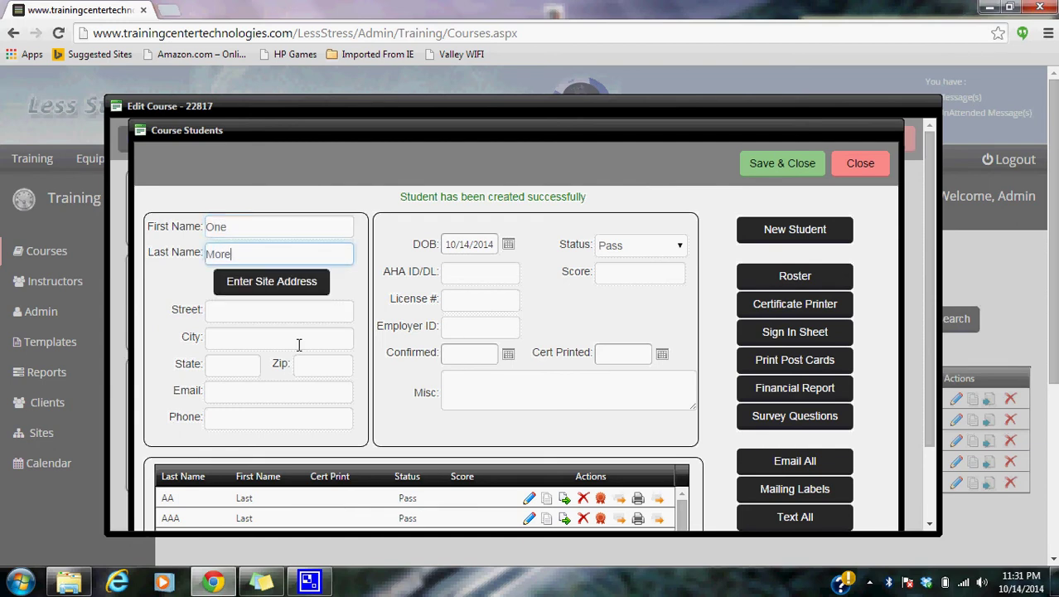
type("time")
key("Tab")
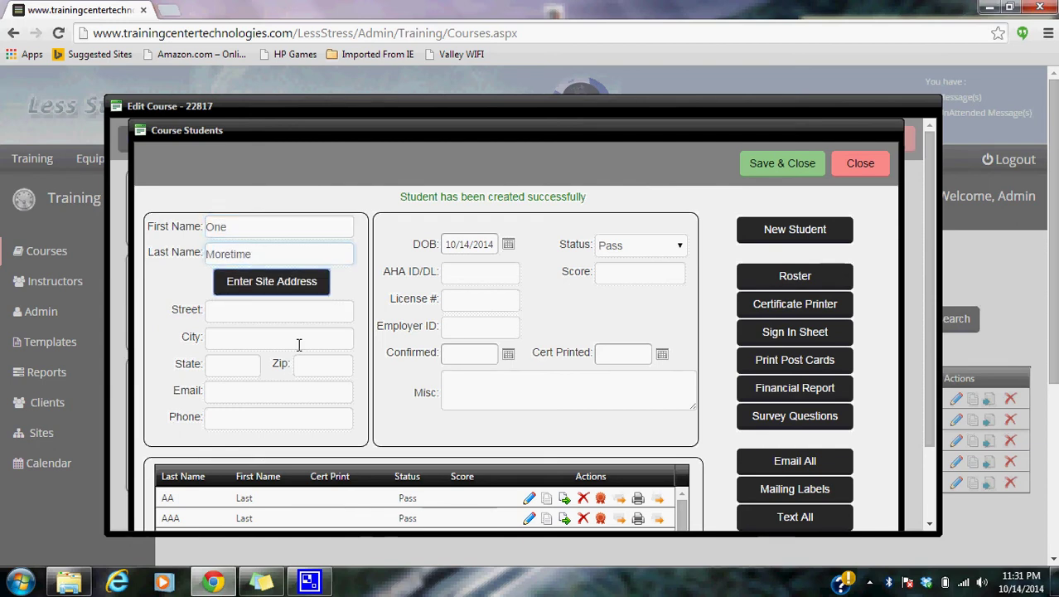
key("Return")
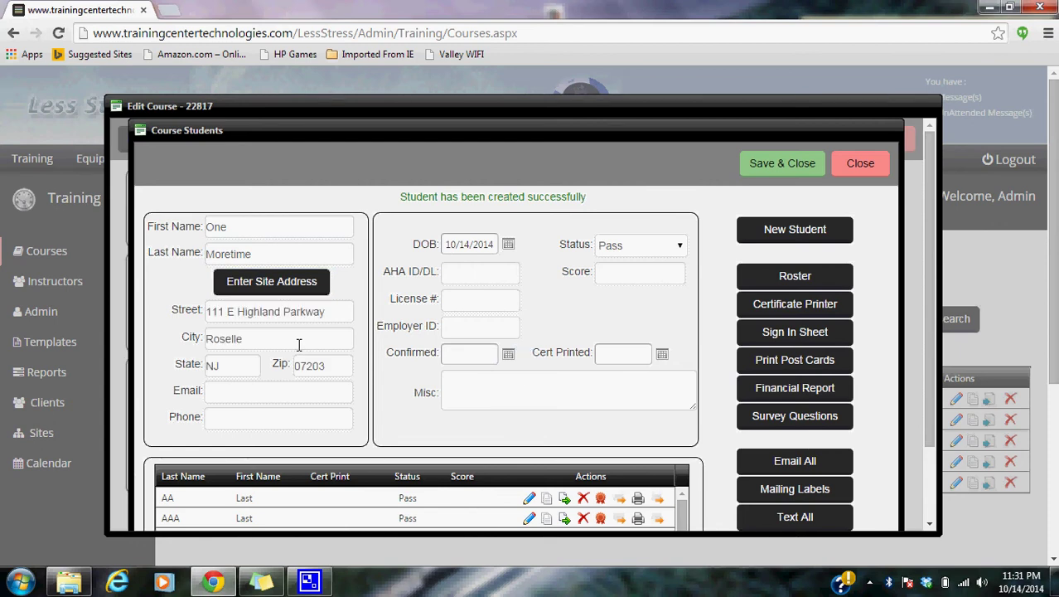
key("Return")
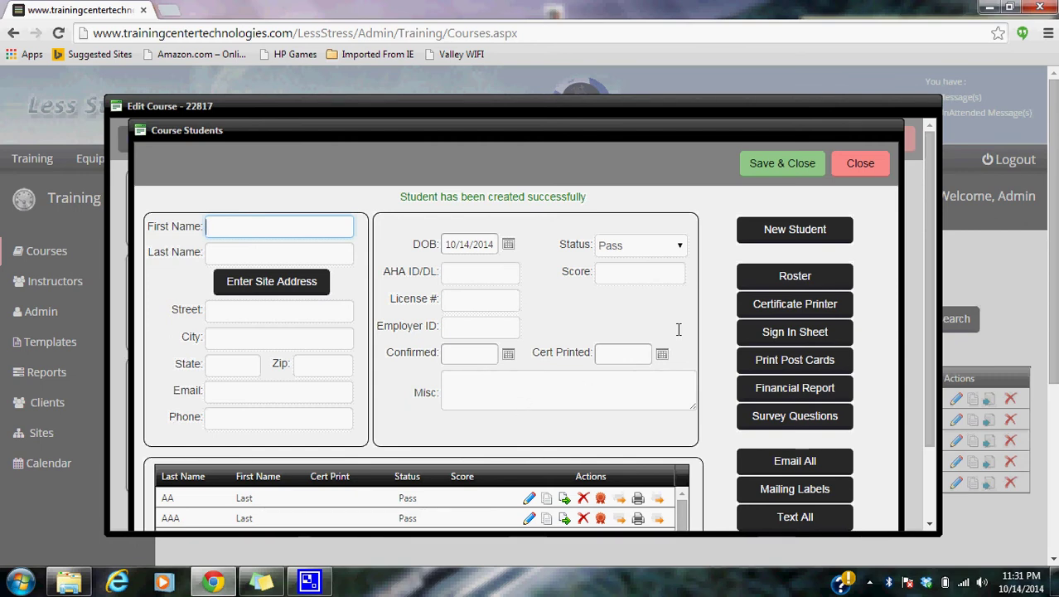
left_click(861, 166)
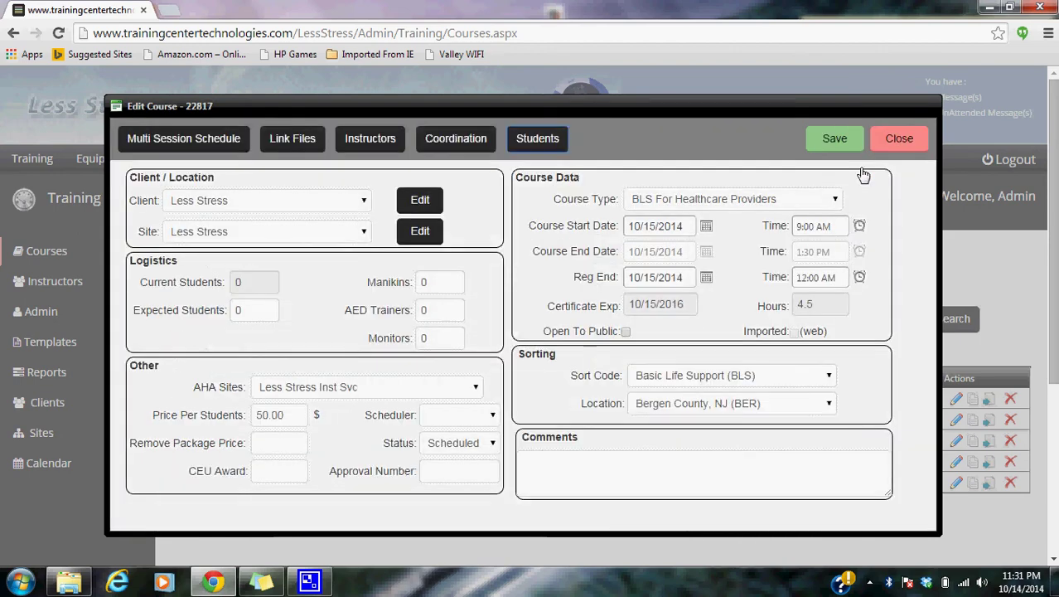
left_click(851, 141)
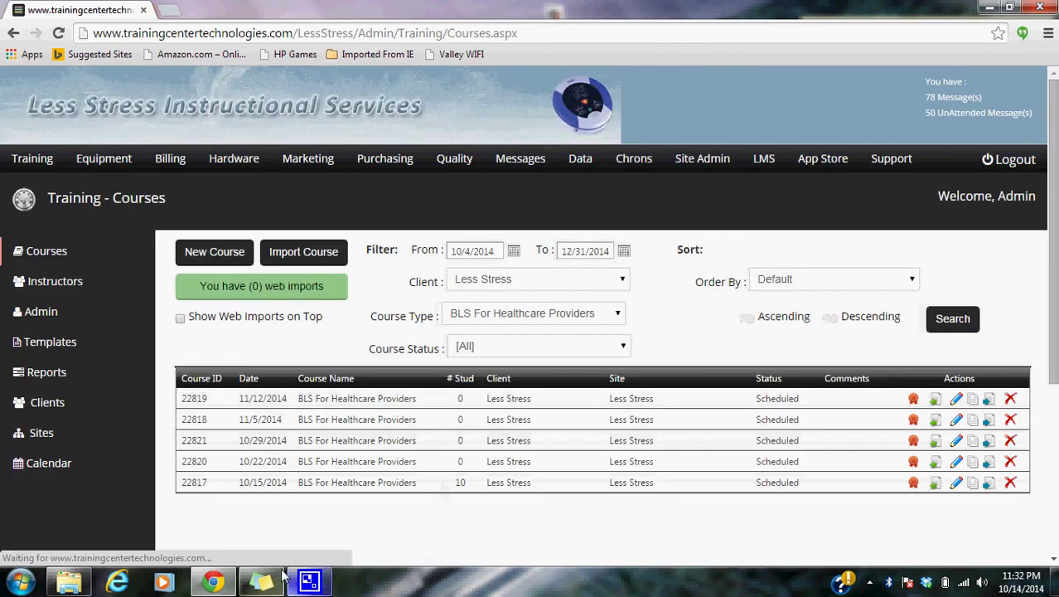
Switch to Sticky Notes and review the MultiClone, ALT+N and Enter Site Address entries under Database Tricks
left_click(276, 578)
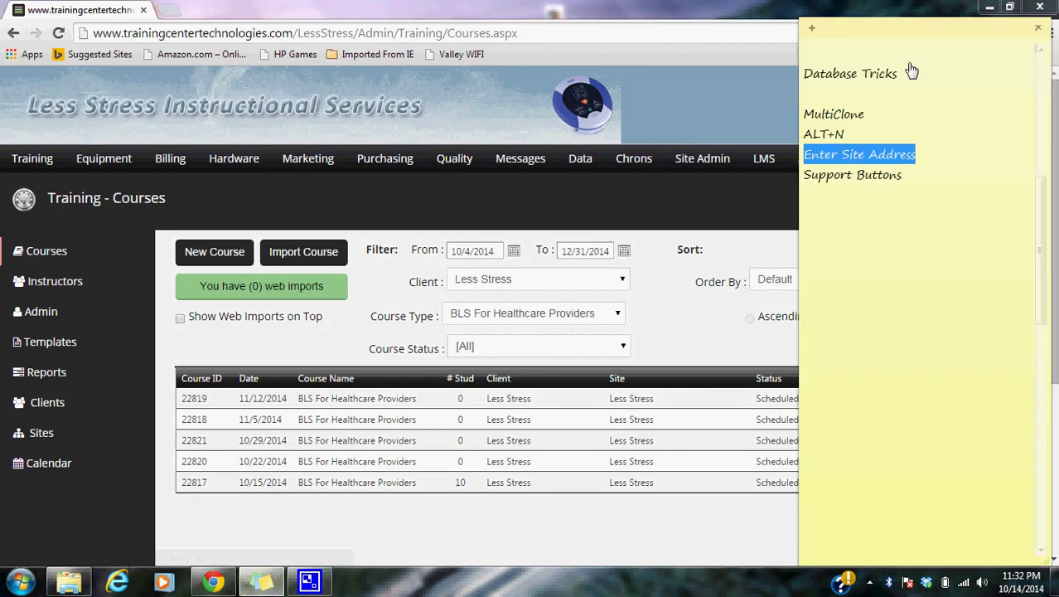
double_click(858, 115)
left_click_drag(847, 139, 801, 137)
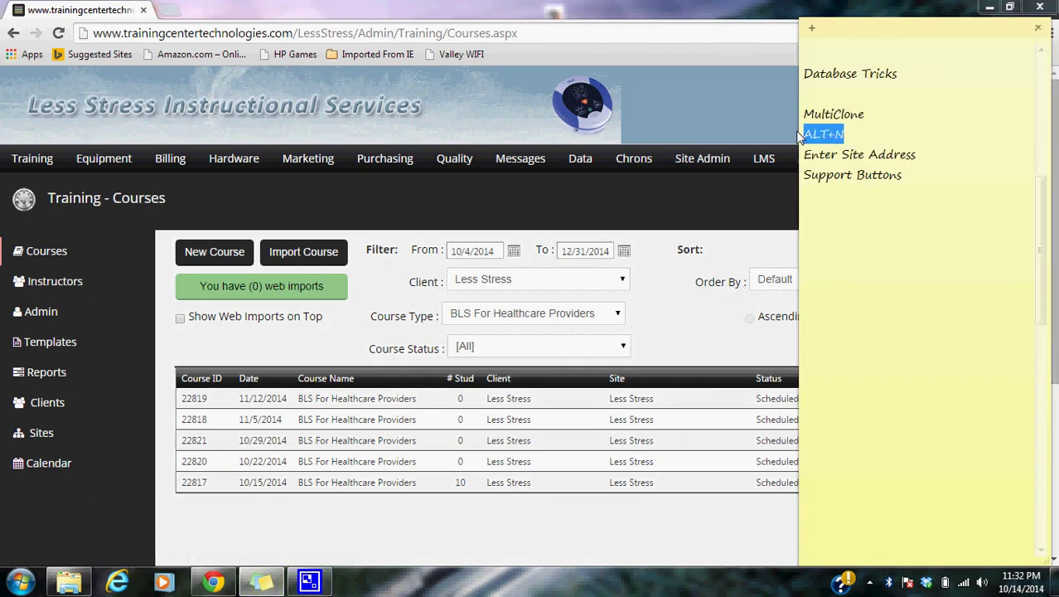
left_click(916, 158)
left_click_drag(916, 157, 798, 149)
left_click(763, 185)
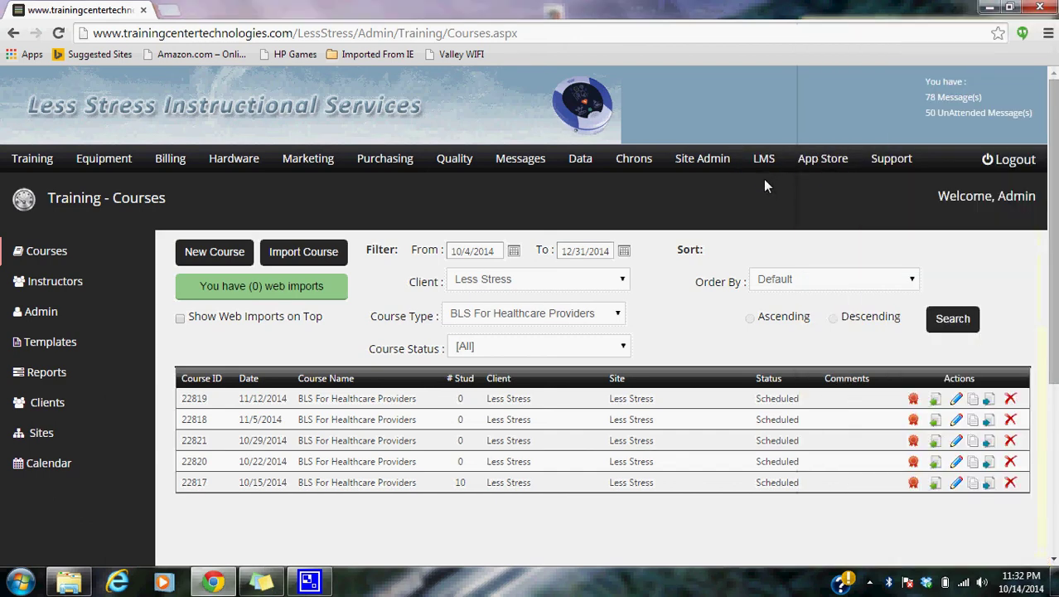
Look through the TCManual category of the support Knowledge Base, and return to the support page
left_click(890, 162)
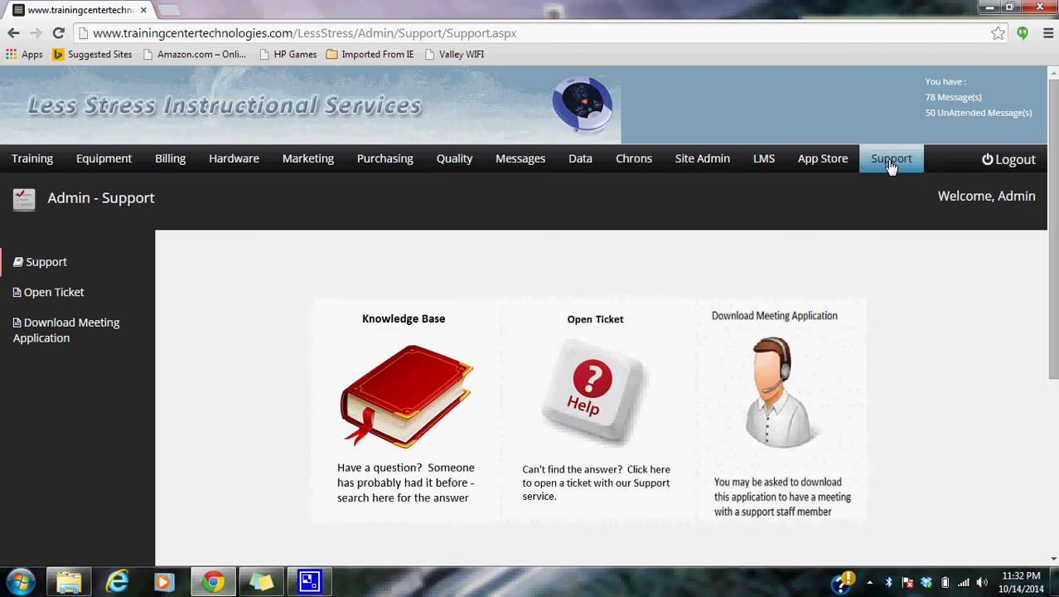
left_click(891, 160)
left_click(393, 416)
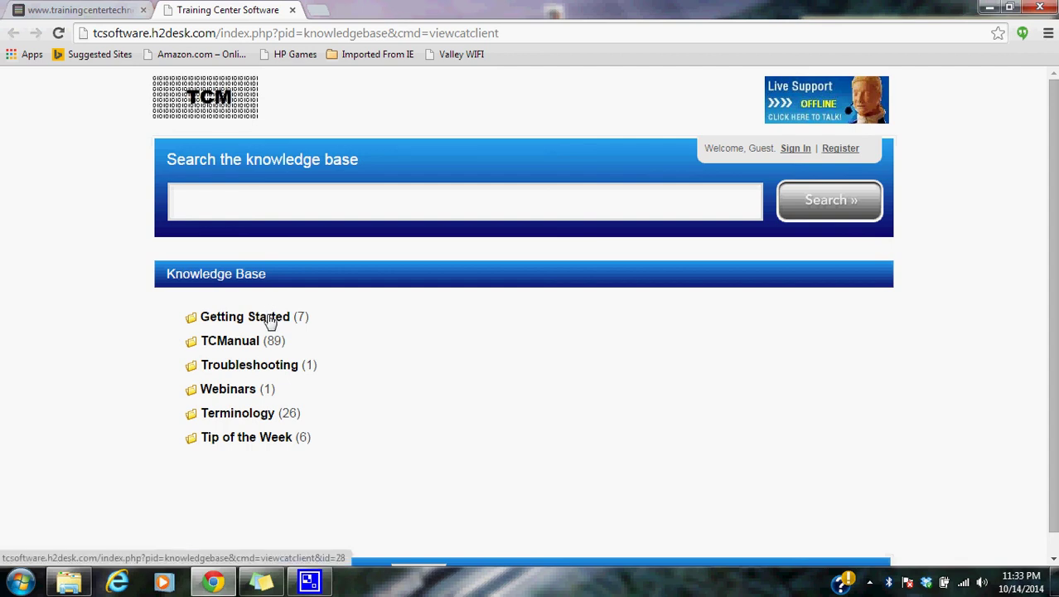
left_click(235, 348)
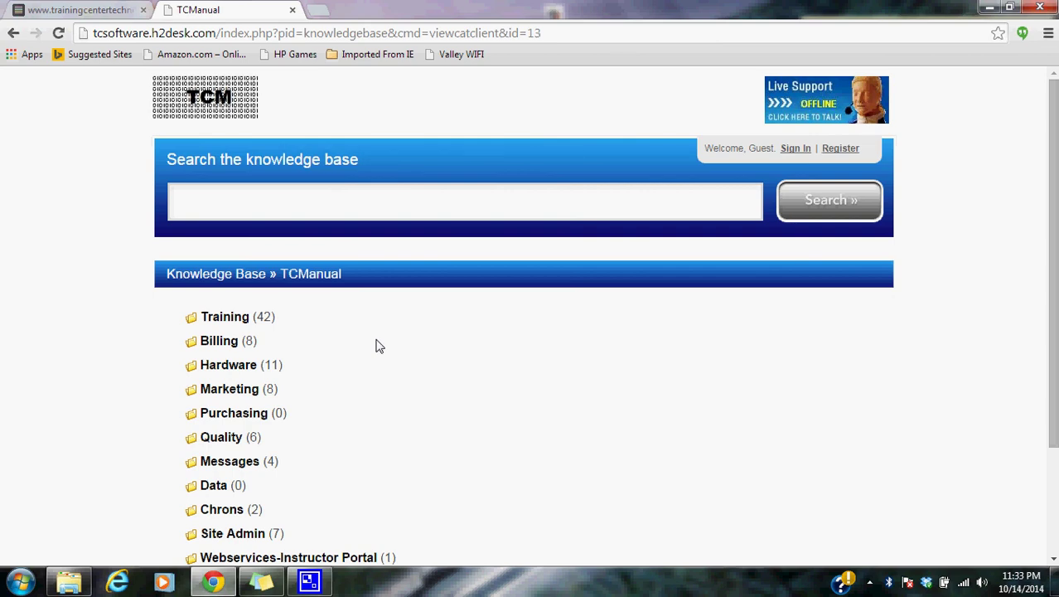
left_click(294, 11)
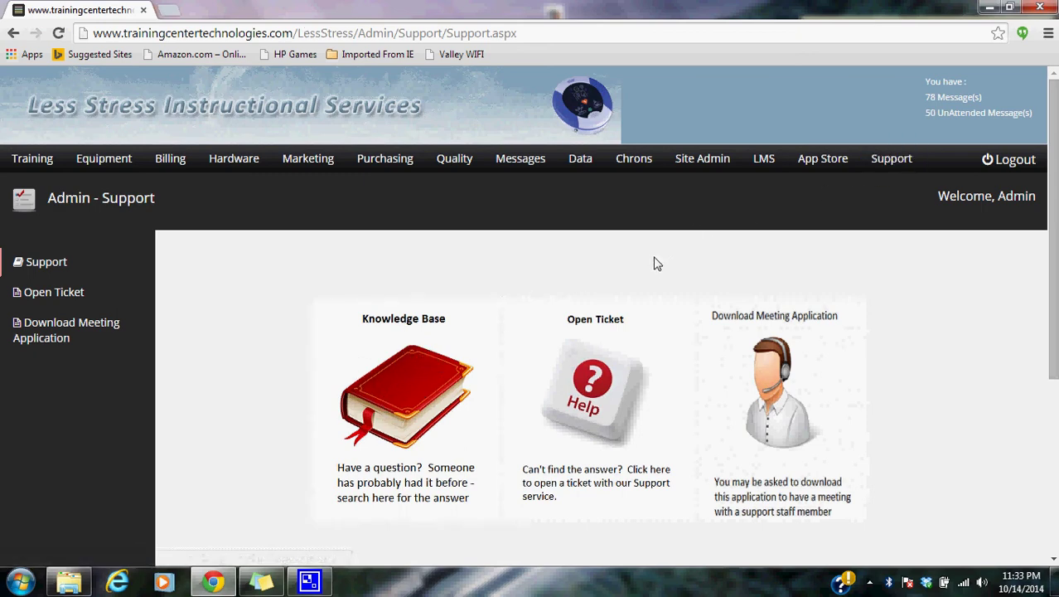
View the new ticket form for the Support department and close it without submitting
left_click(589, 412)
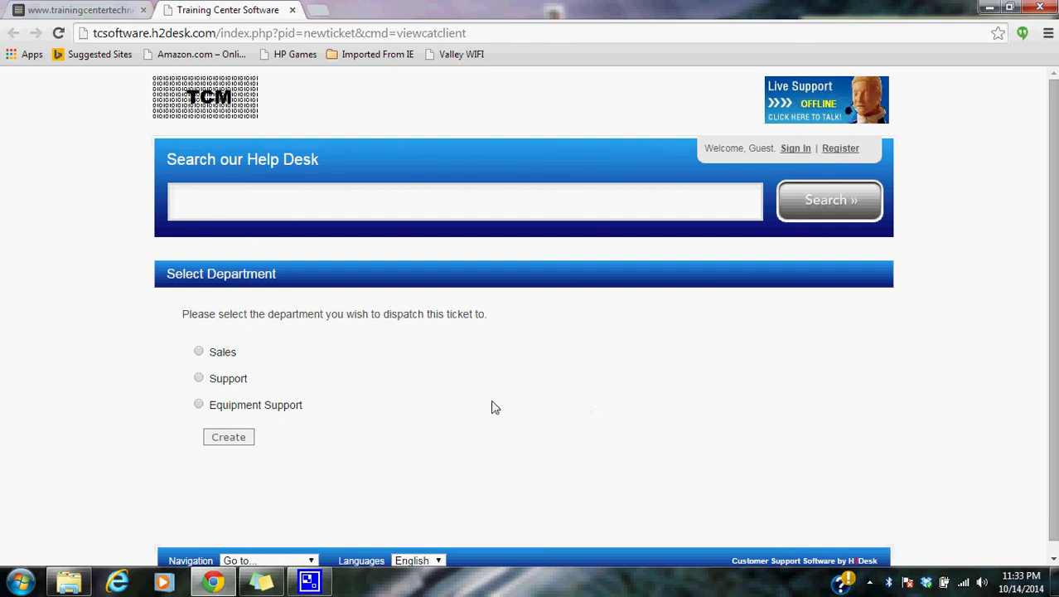
left_click(198, 378)
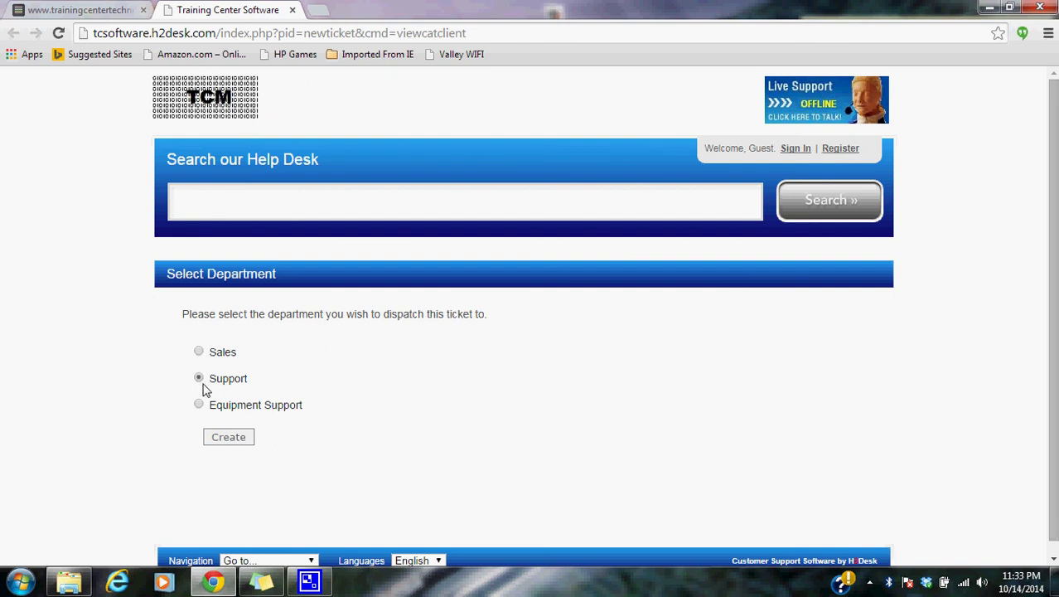
left_click(222, 439)
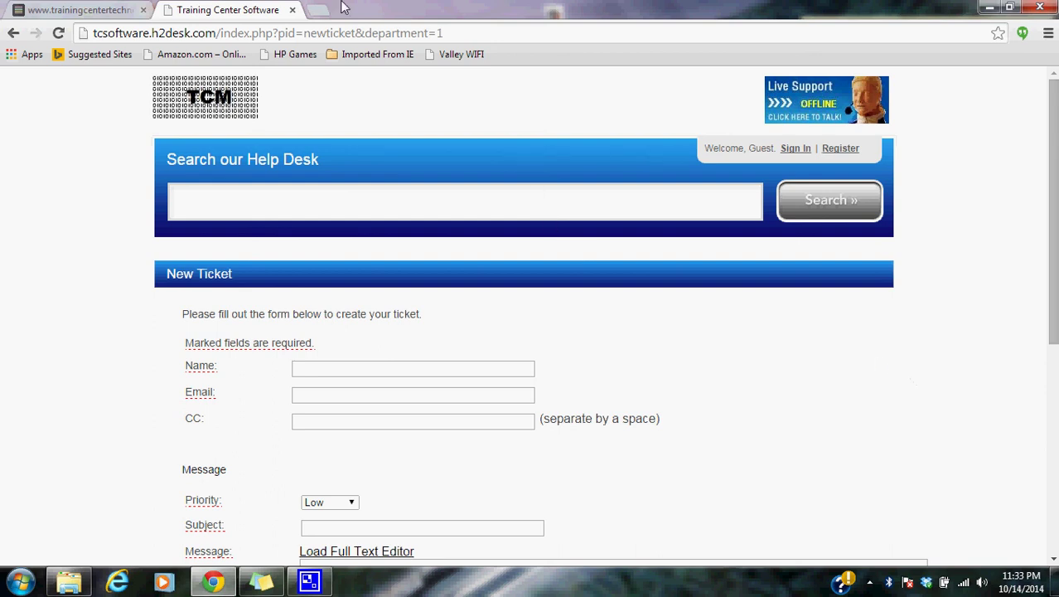
left_click(291, 10)
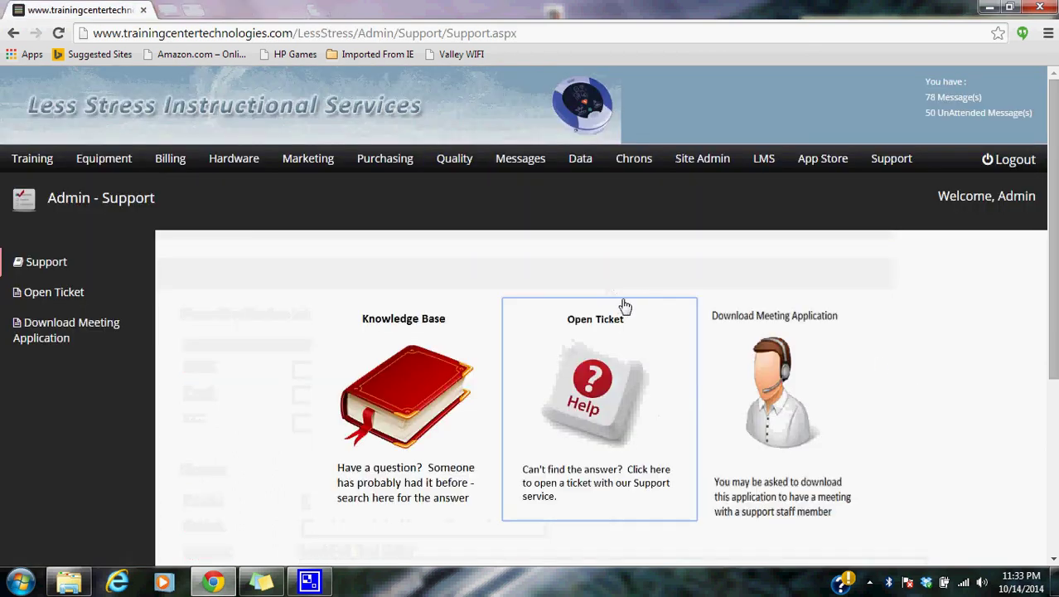
Download the meeting application from the support page and dismiss the downloads bar
left_click(786, 387)
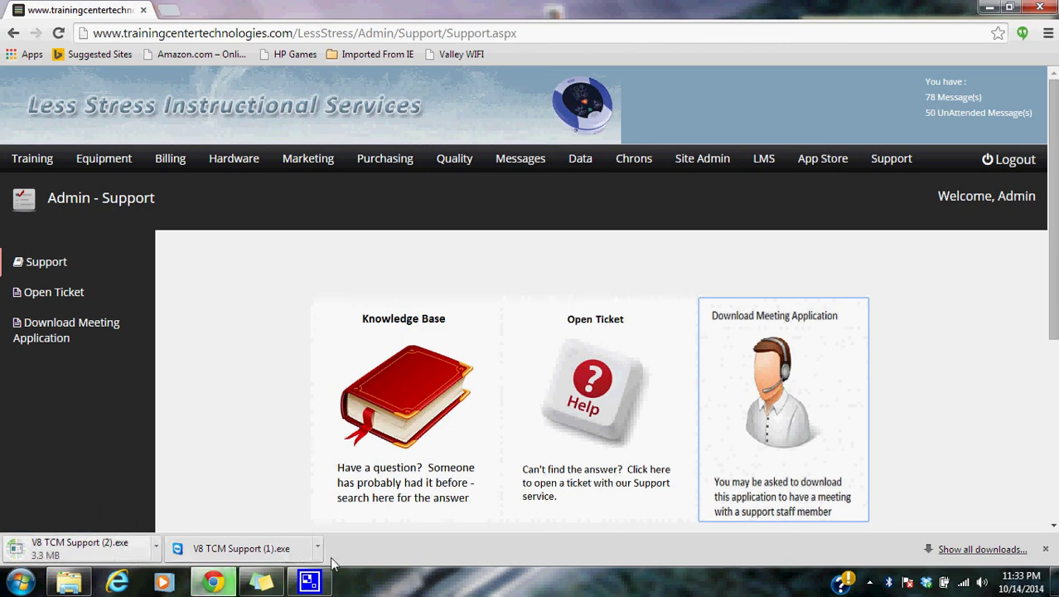
left_click(1045, 548)
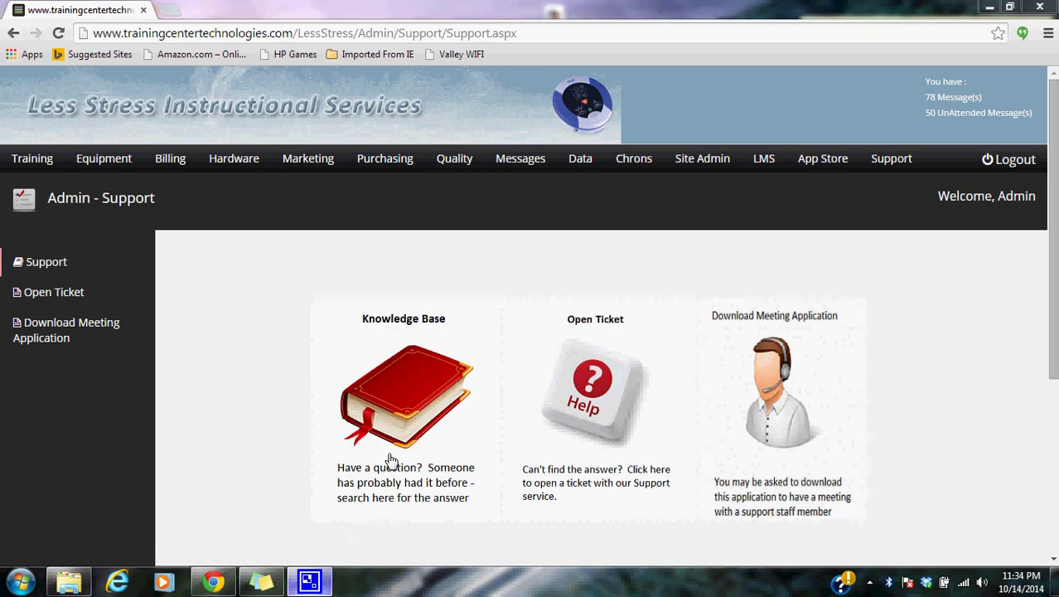
left_click(869, 582)
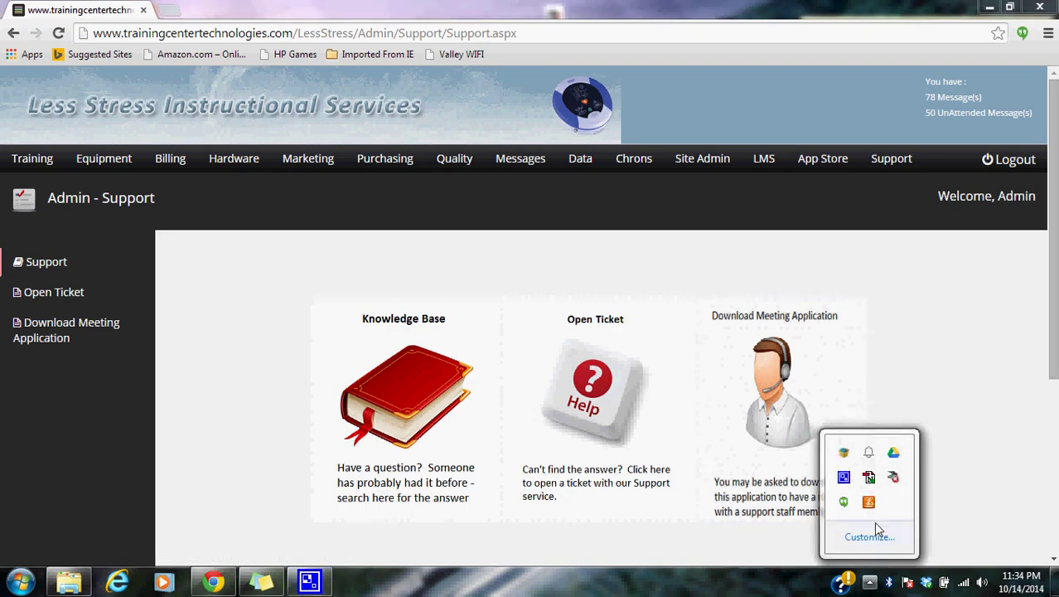
left_click(844, 478)
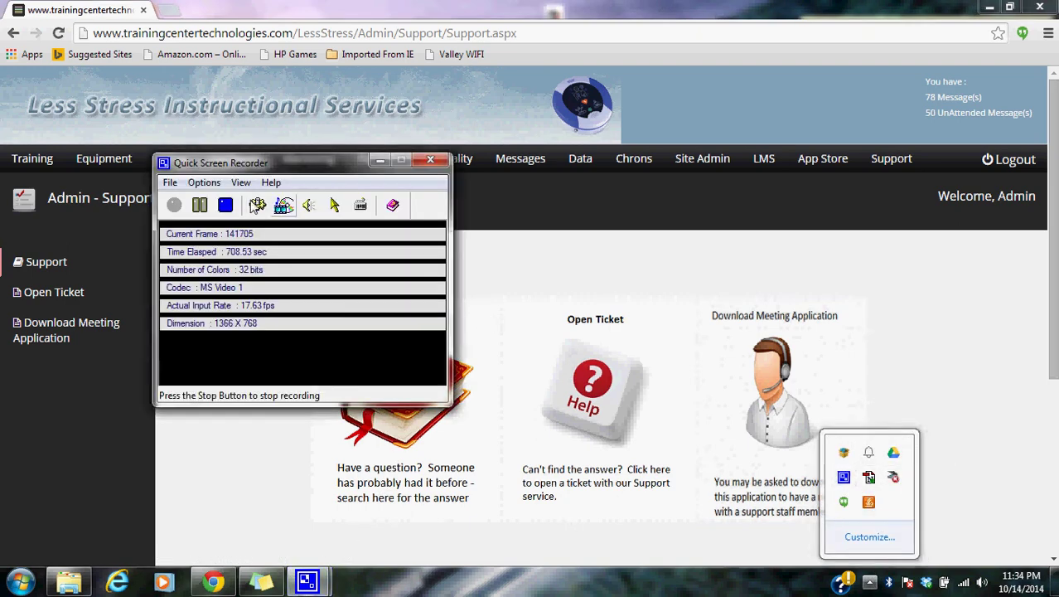